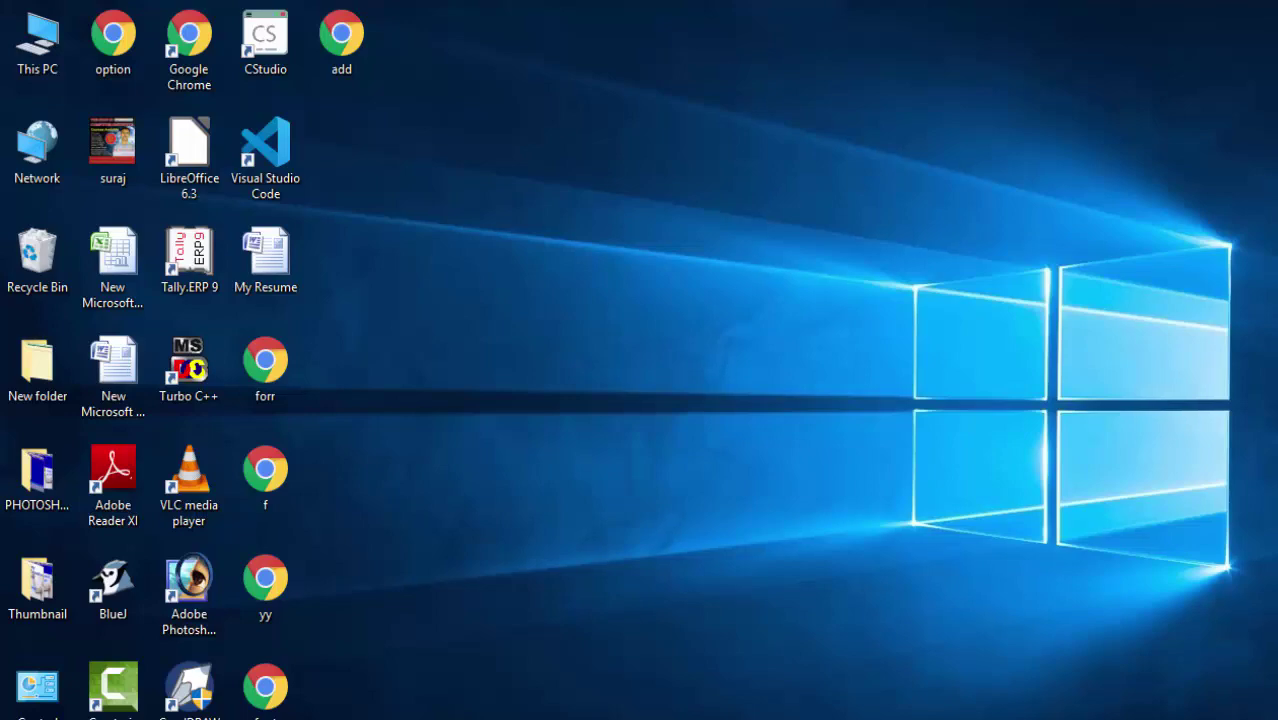
- Launch Access 2007 and save the blank table as 'stud detail' in Design View
key(super)
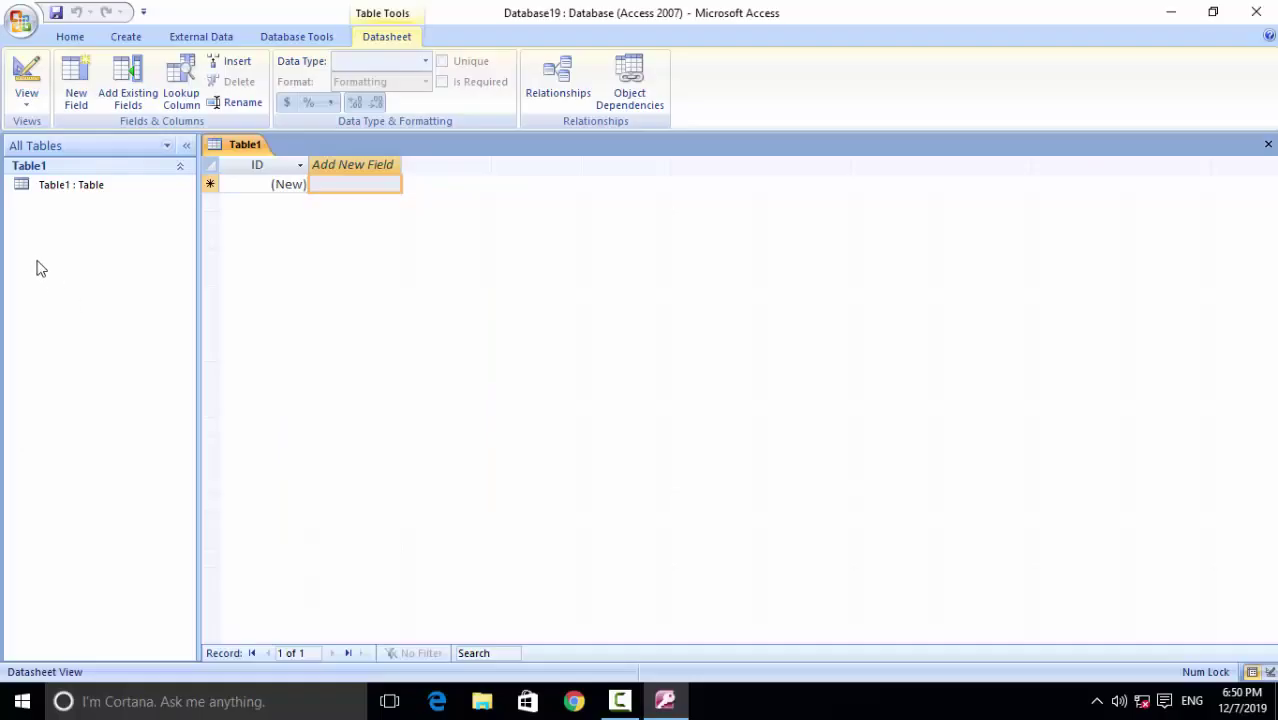
click(27, 98)
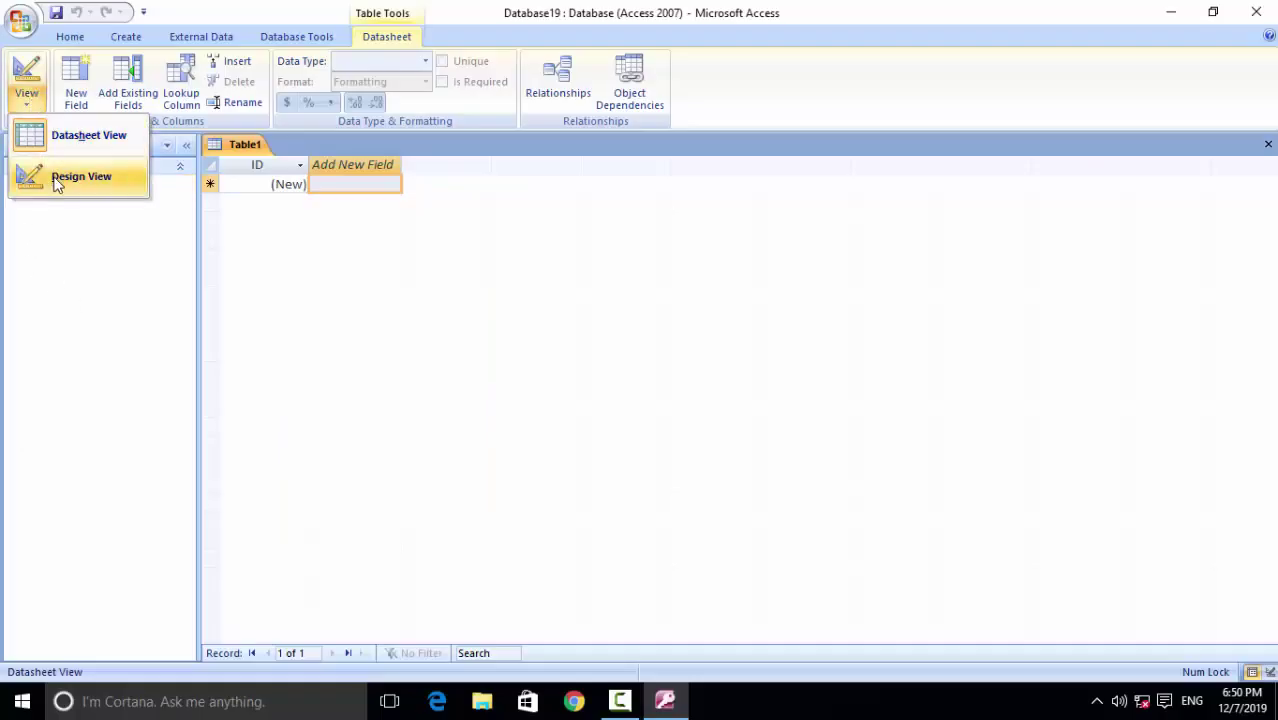
click(57, 179)
key(BackSpace)
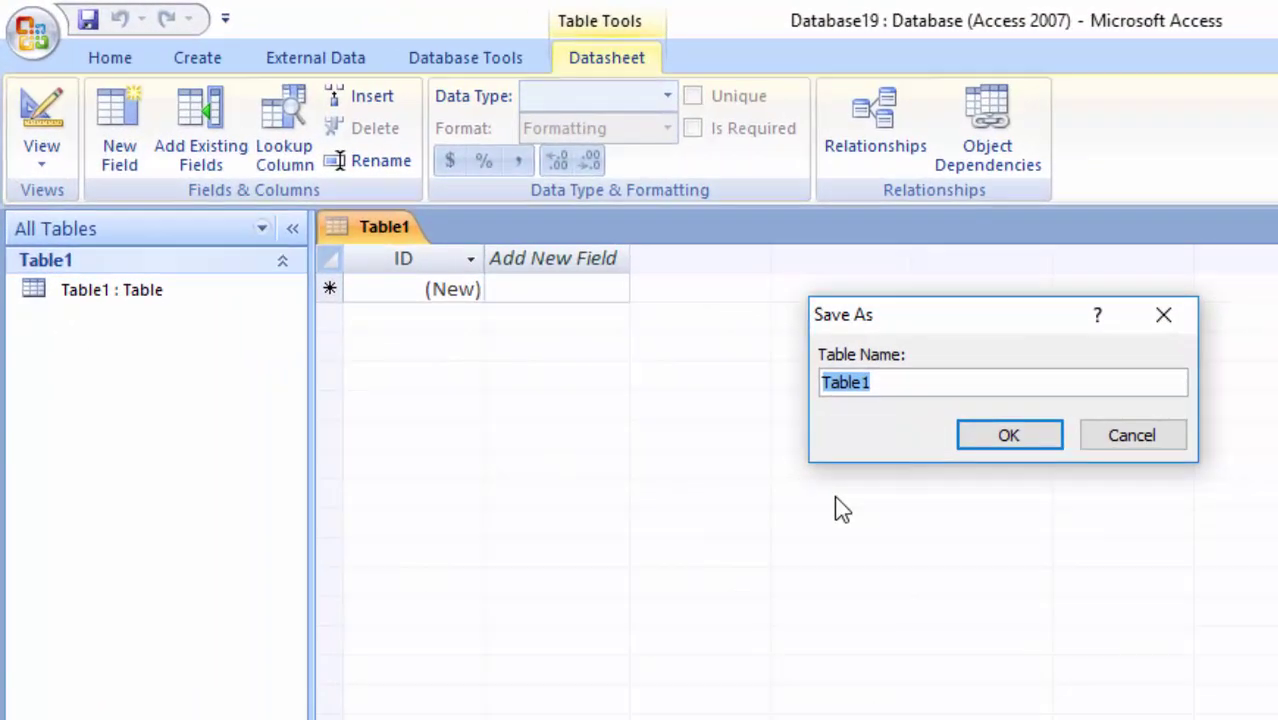
text(stud detail)
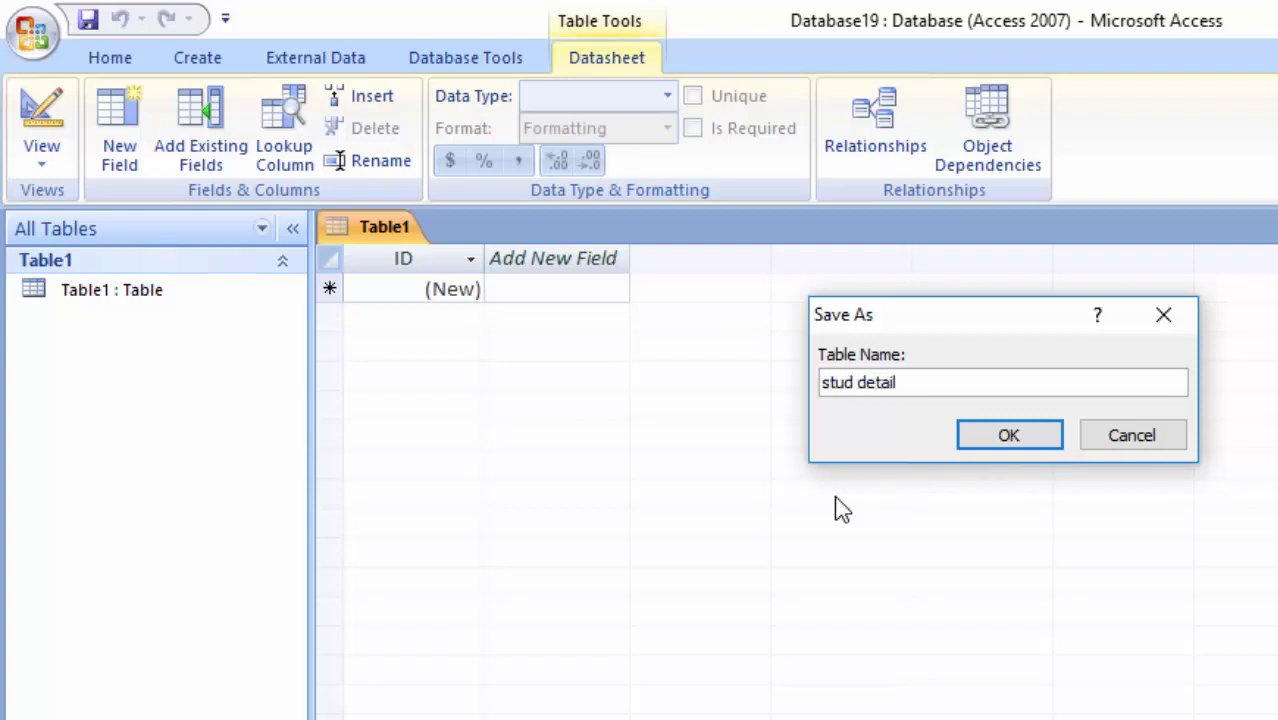
key(Return)
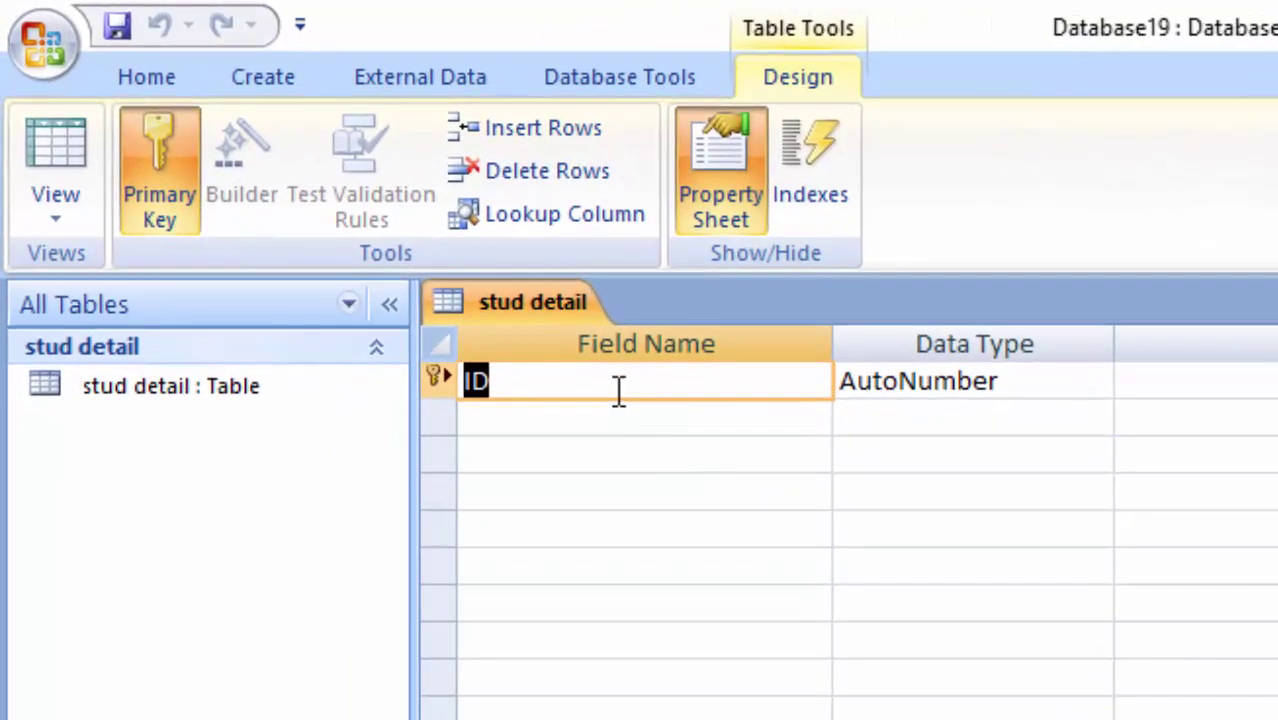
- Rename the ID field to 'Student id' and add a Student Name Text field
click(619, 390)
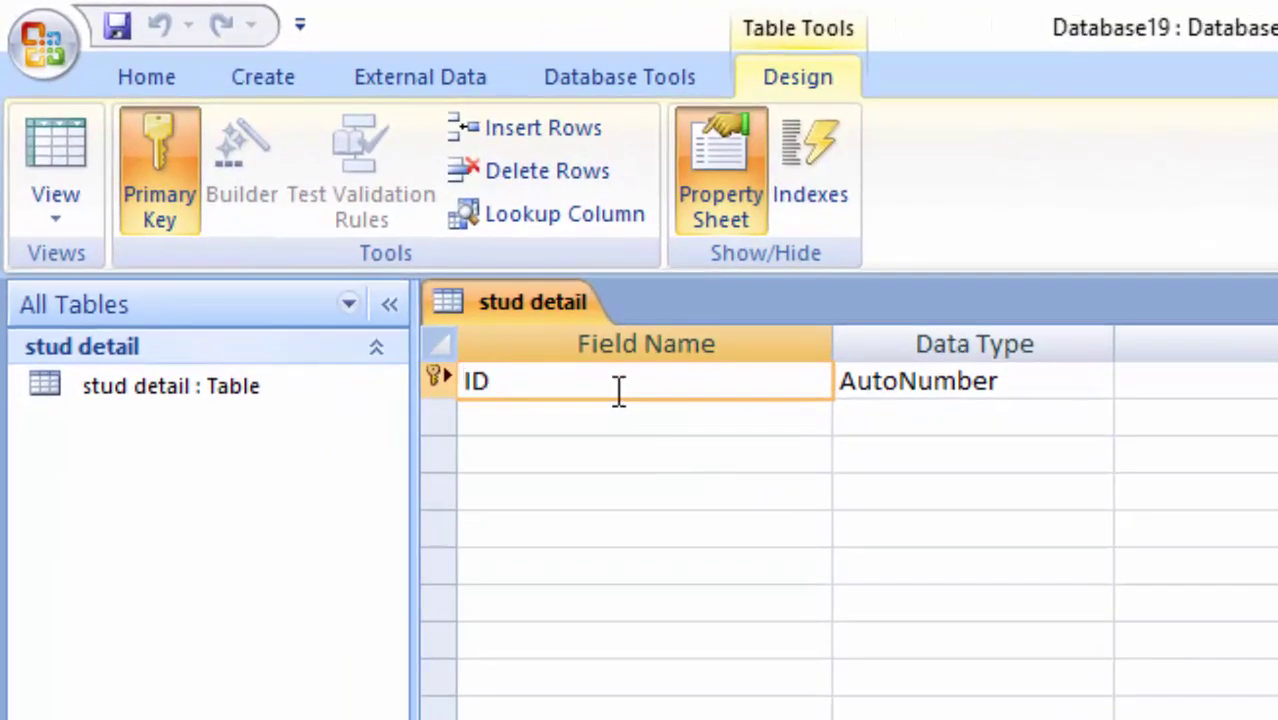
key(BackSpace)
text(S)
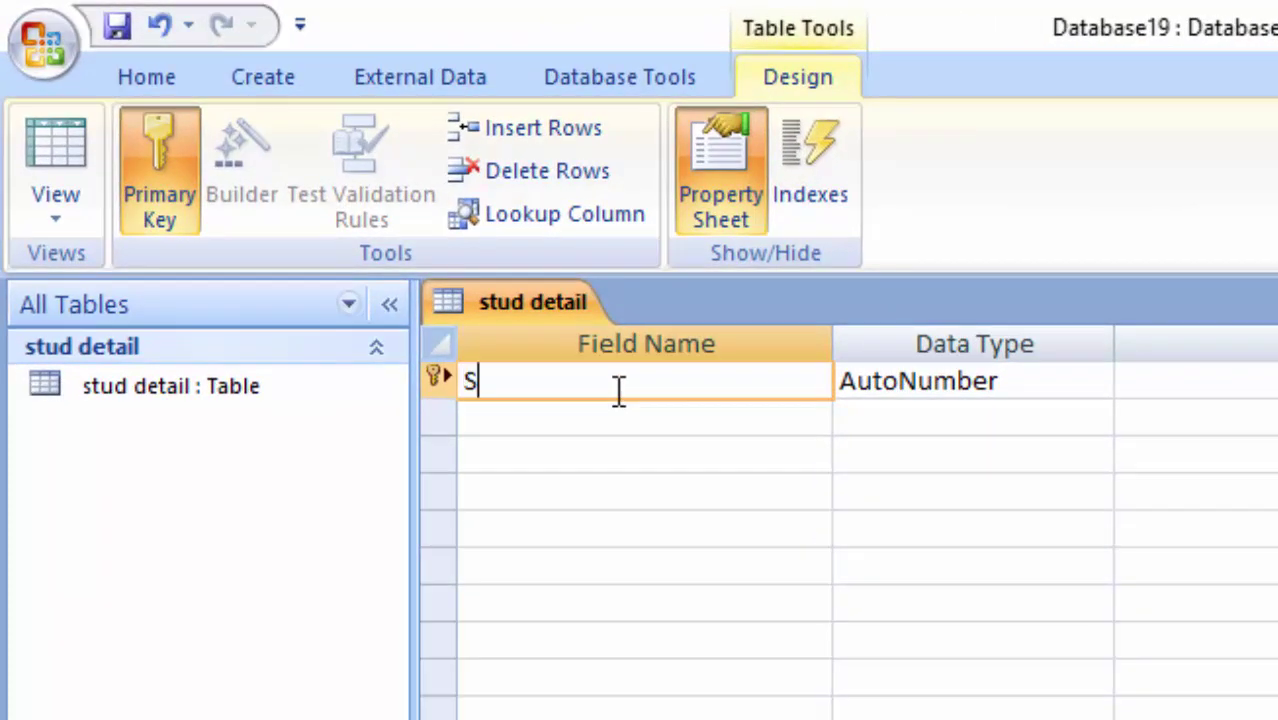
text(den)
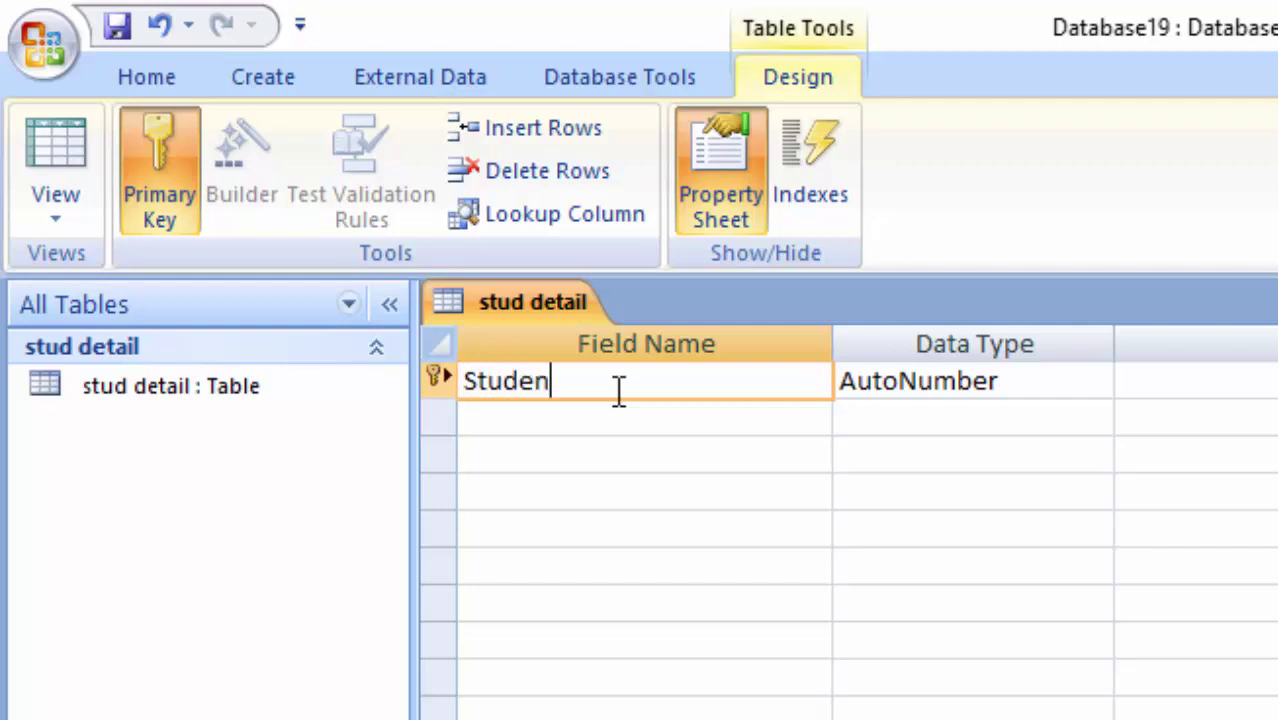
text(d)
click(606, 420)
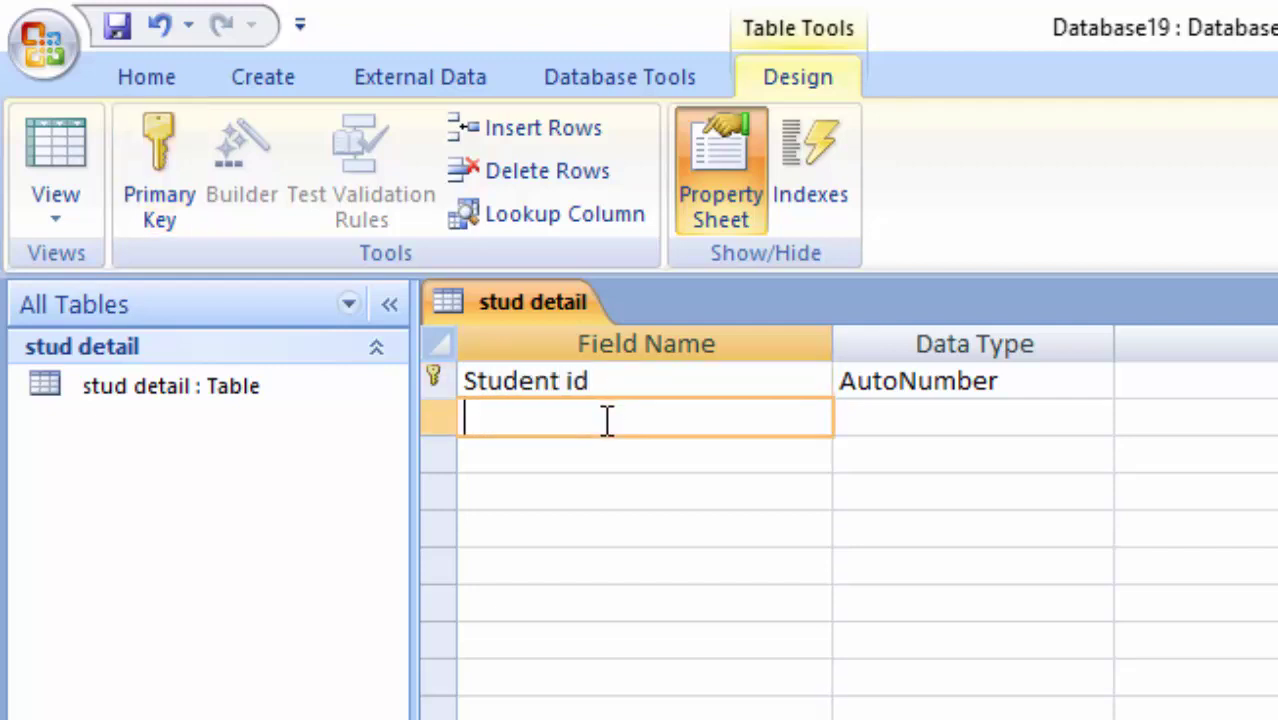
text(Stud)
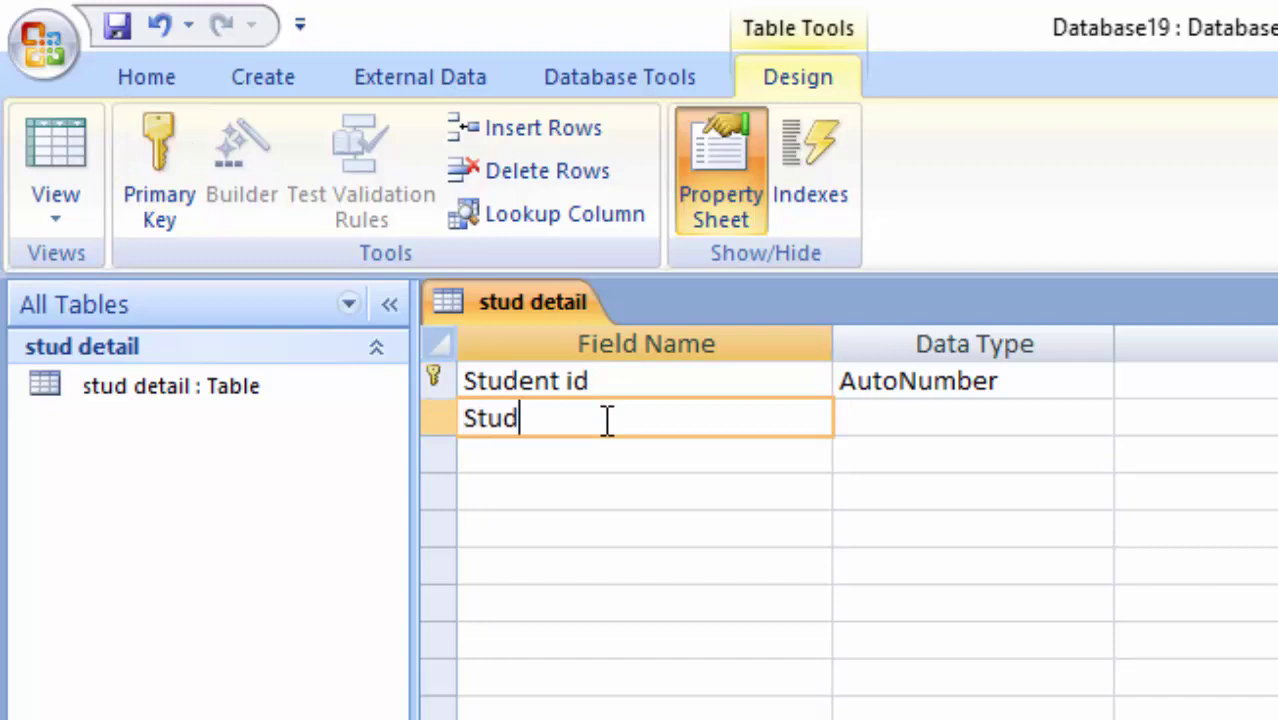
text(ent )
text(Name)
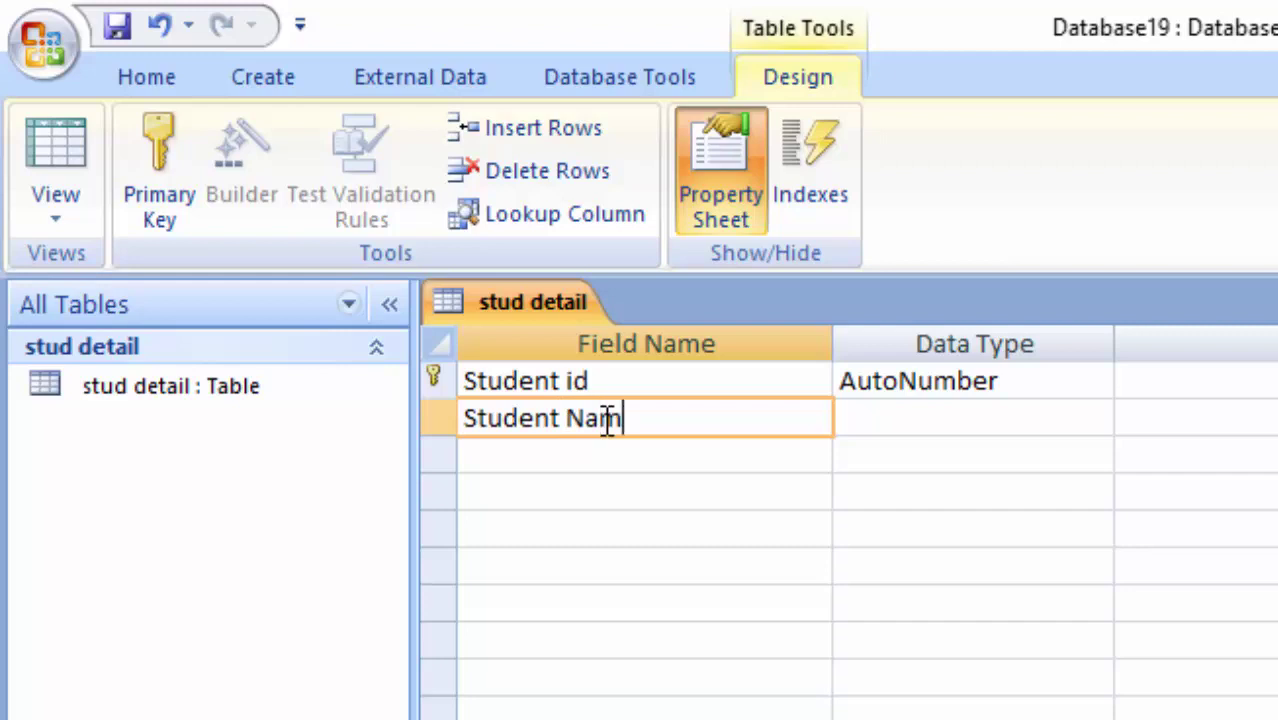
click(870, 418)
- Add Address, City and State fields, each with Text data type
click(628, 456)
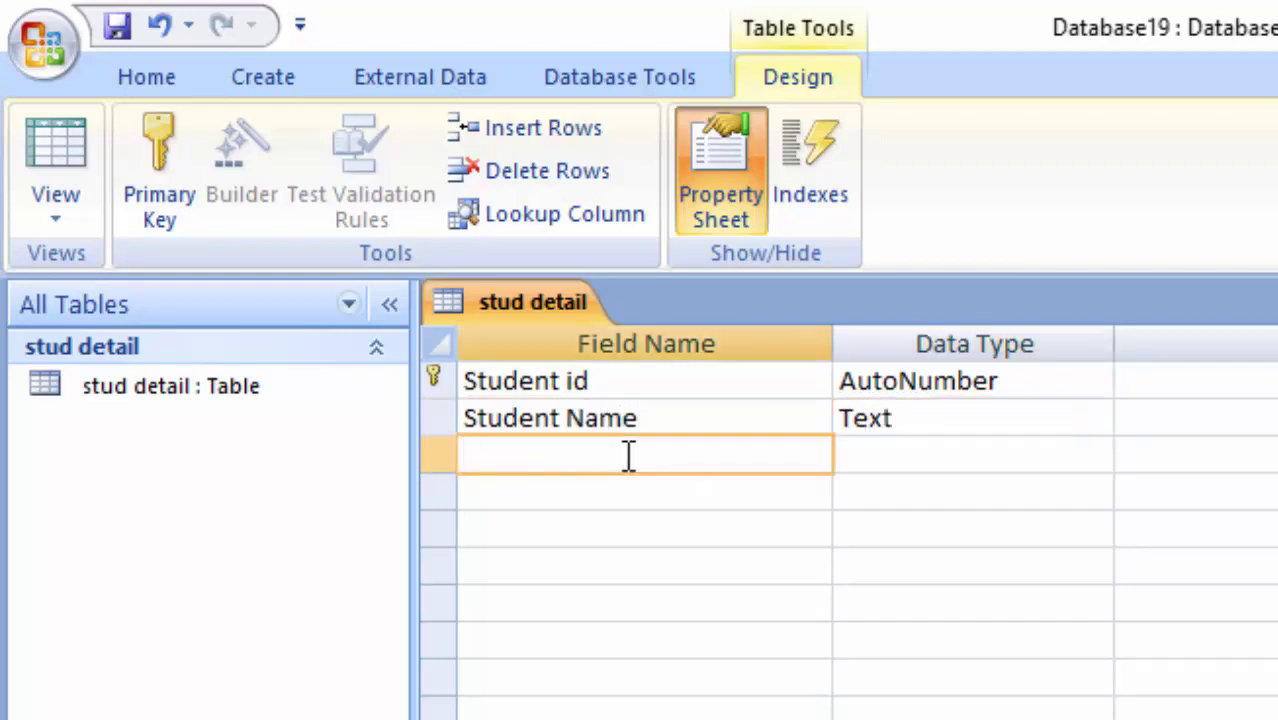
text(Add)
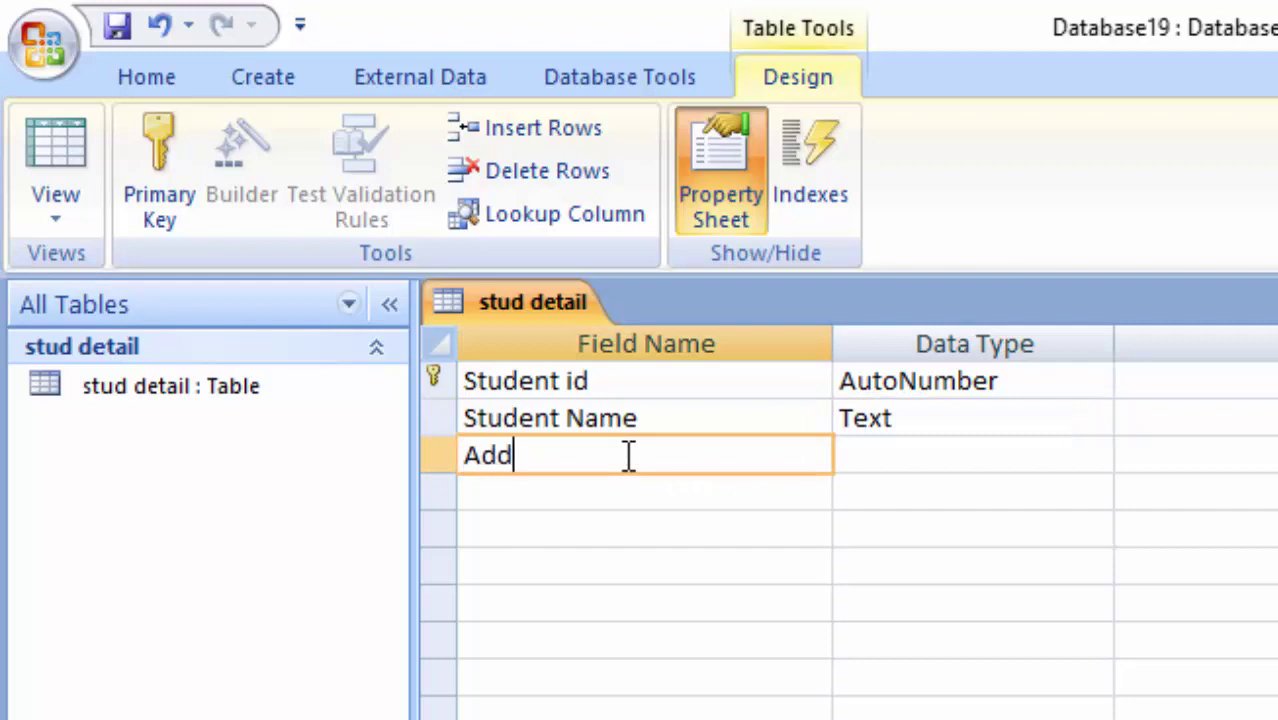
text(ress)
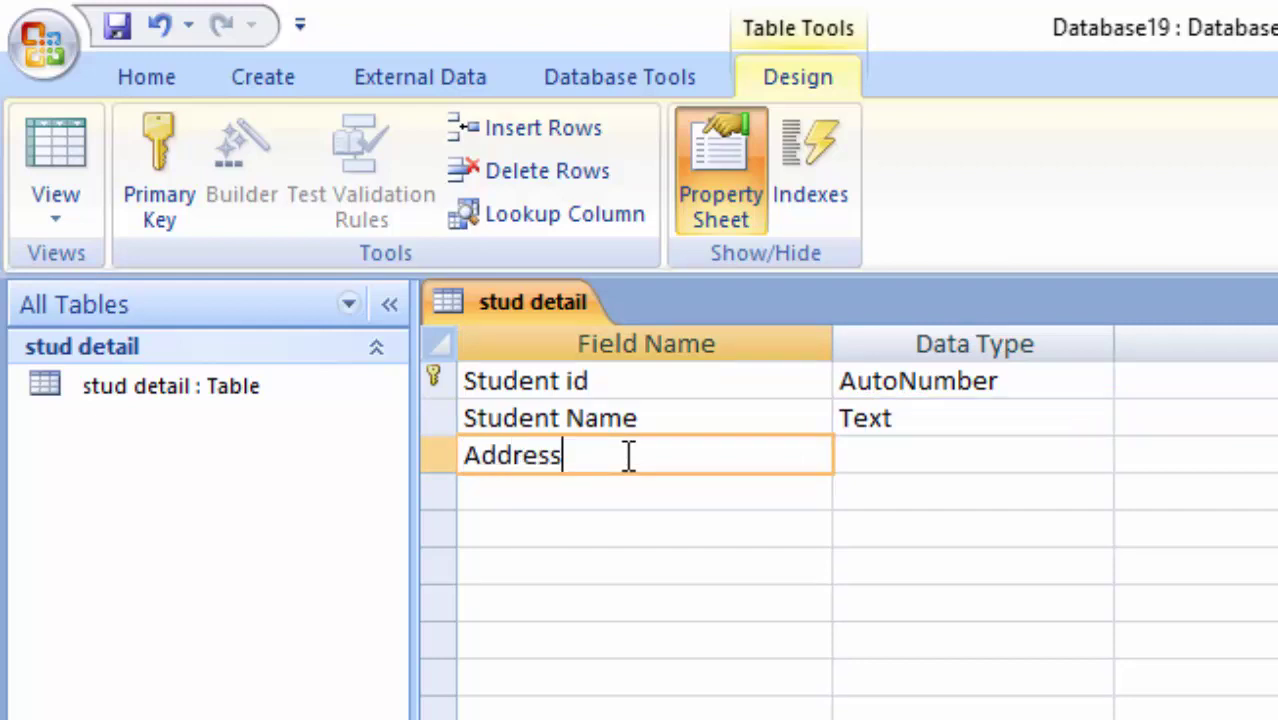
click(897, 454)
click(708, 498)
text(Ci)
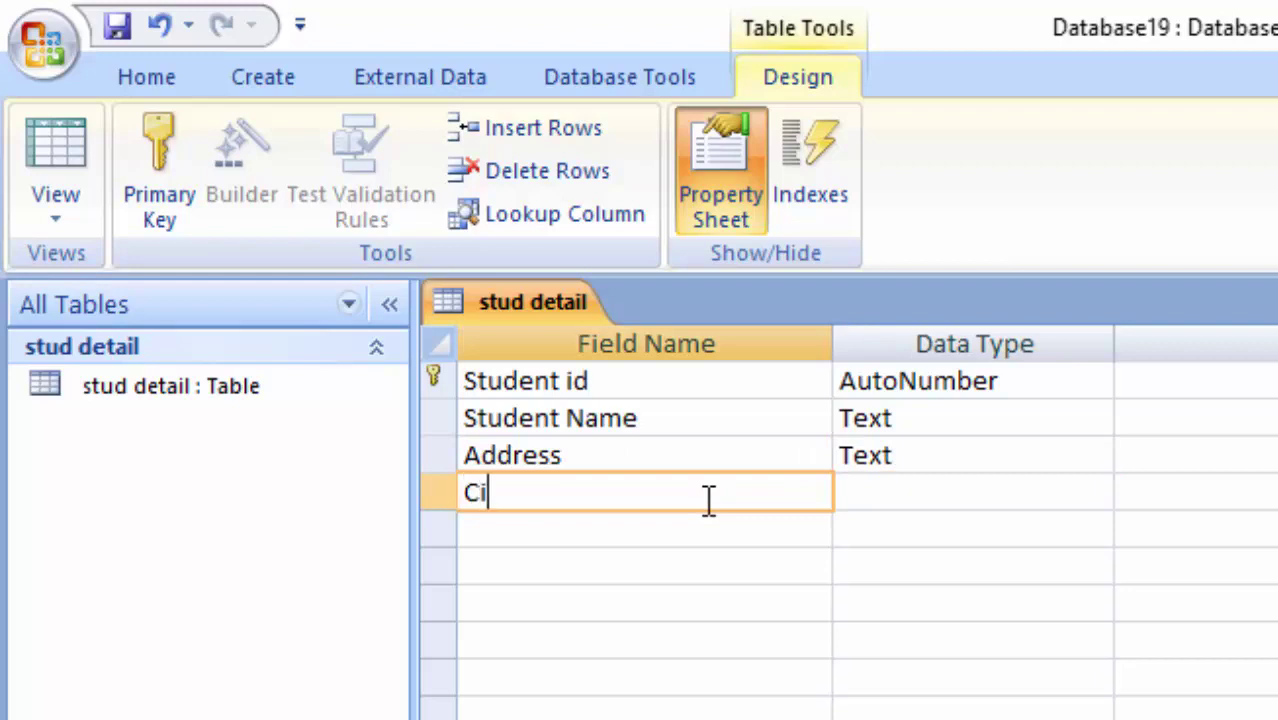
text(ty)
click(928, 500)
click(658, 528)
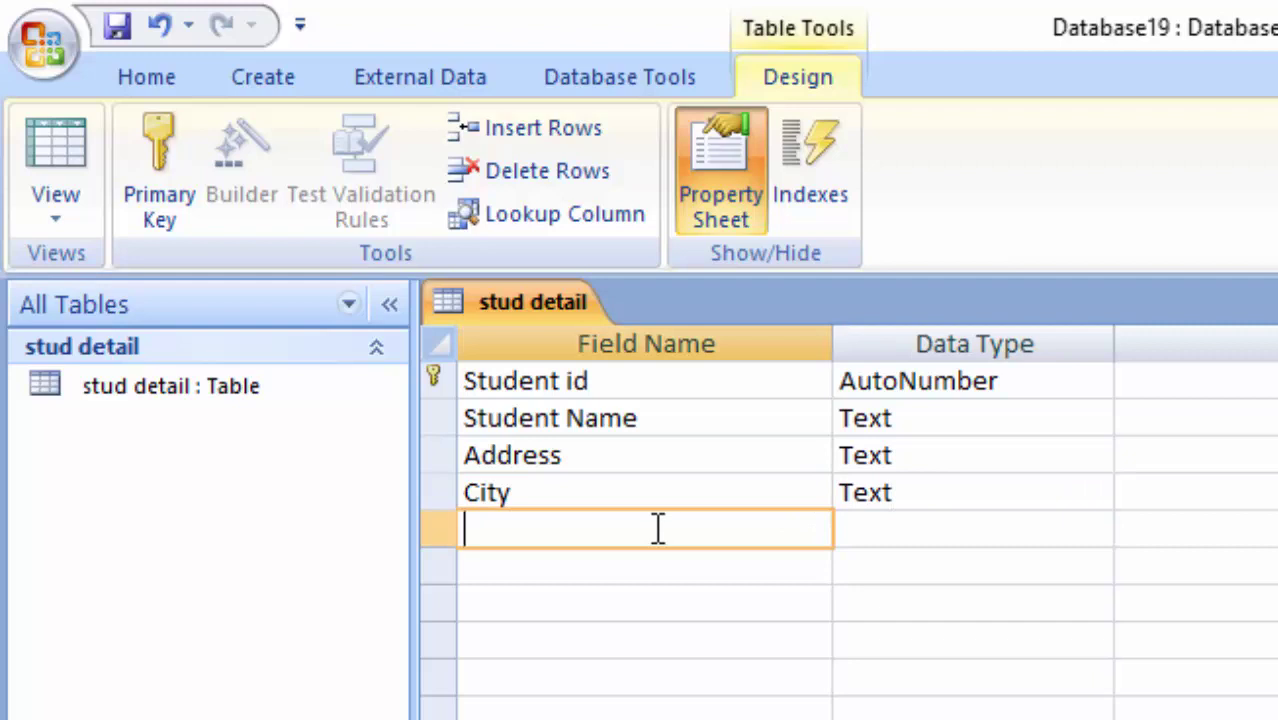
text(State)
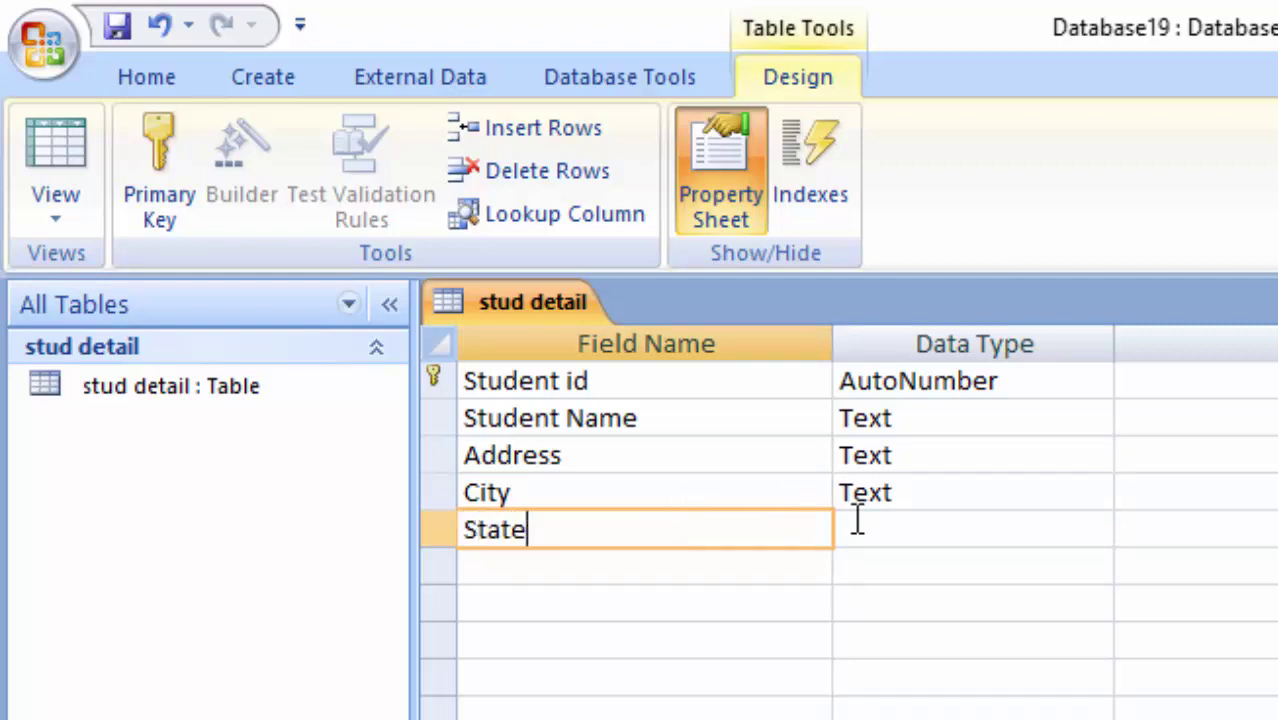
click(930, 538)
- Add Father's name and Mother's name fields, each with Text data type
click(516, 580)
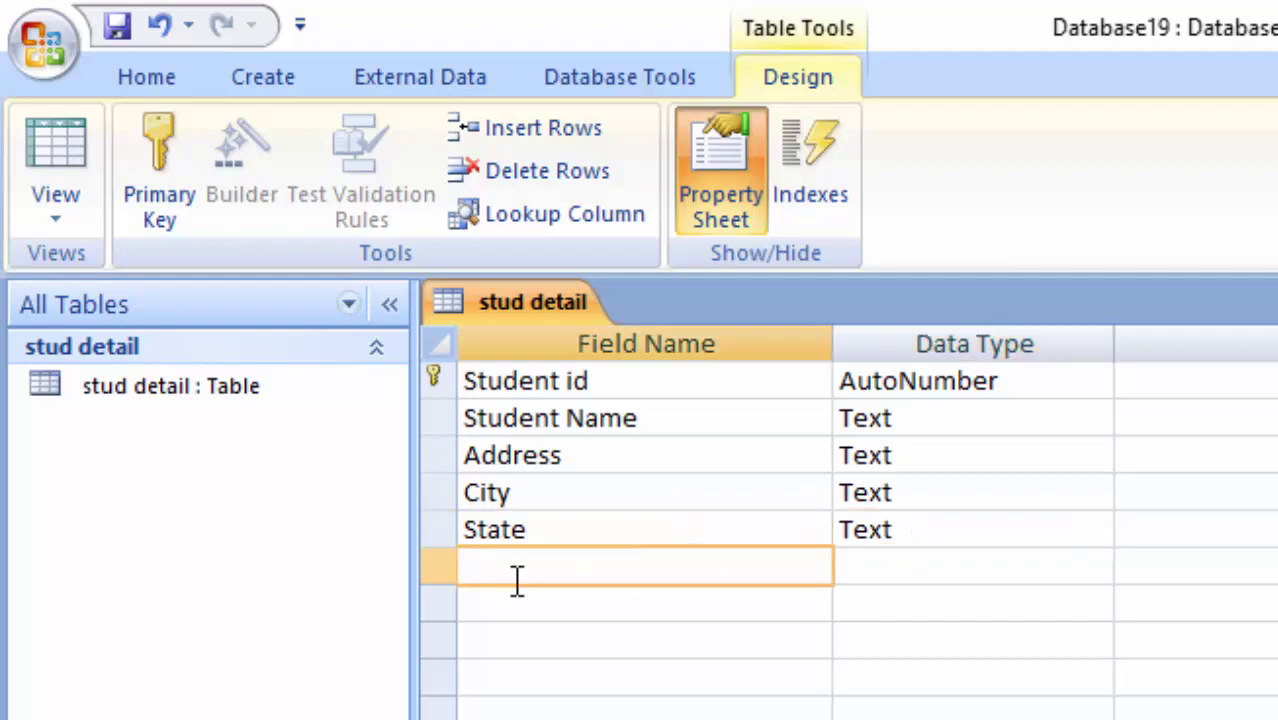
text(D)
key(BackSpace)
text(Father's )
text(name)
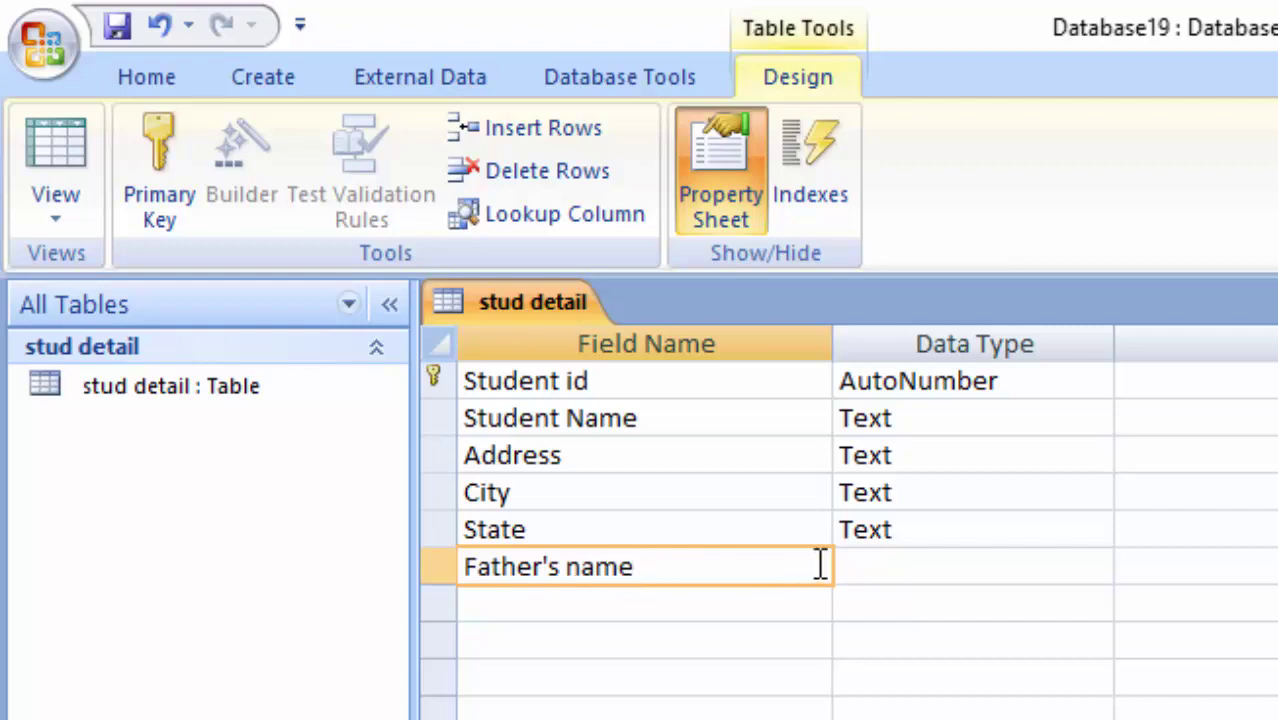
click(886, 570)
click(574, 606)
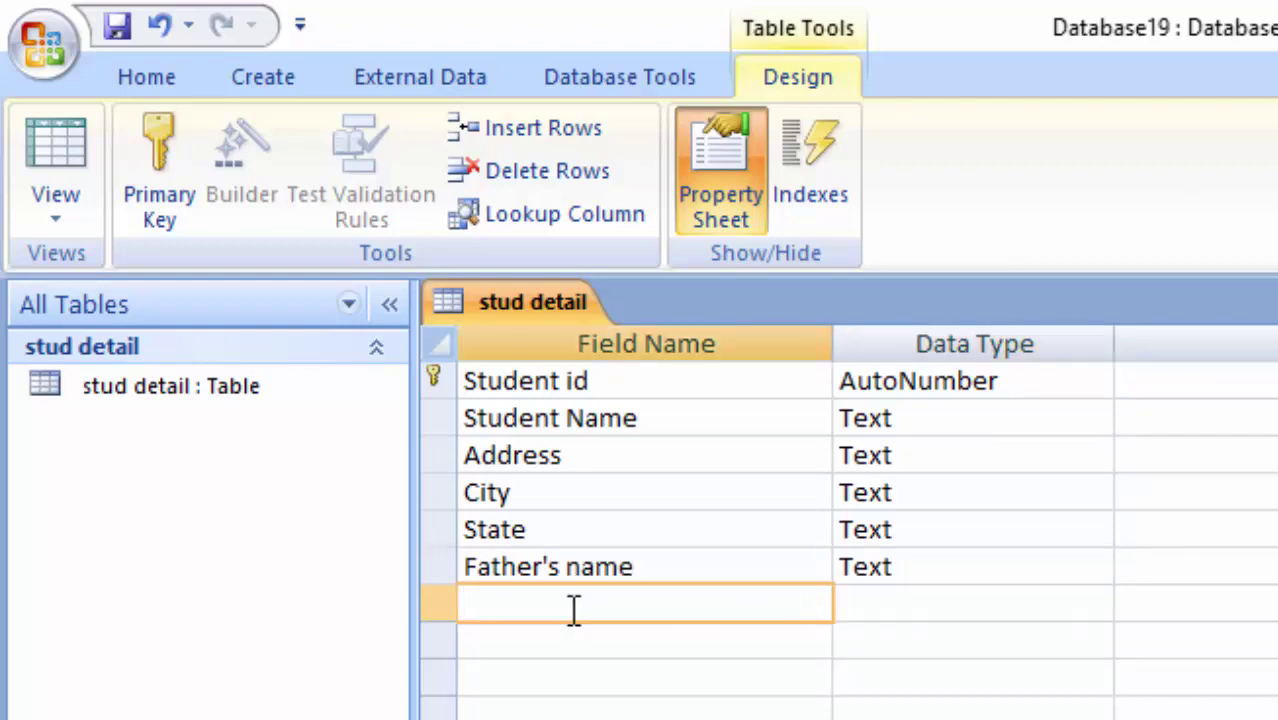
text(Moth)
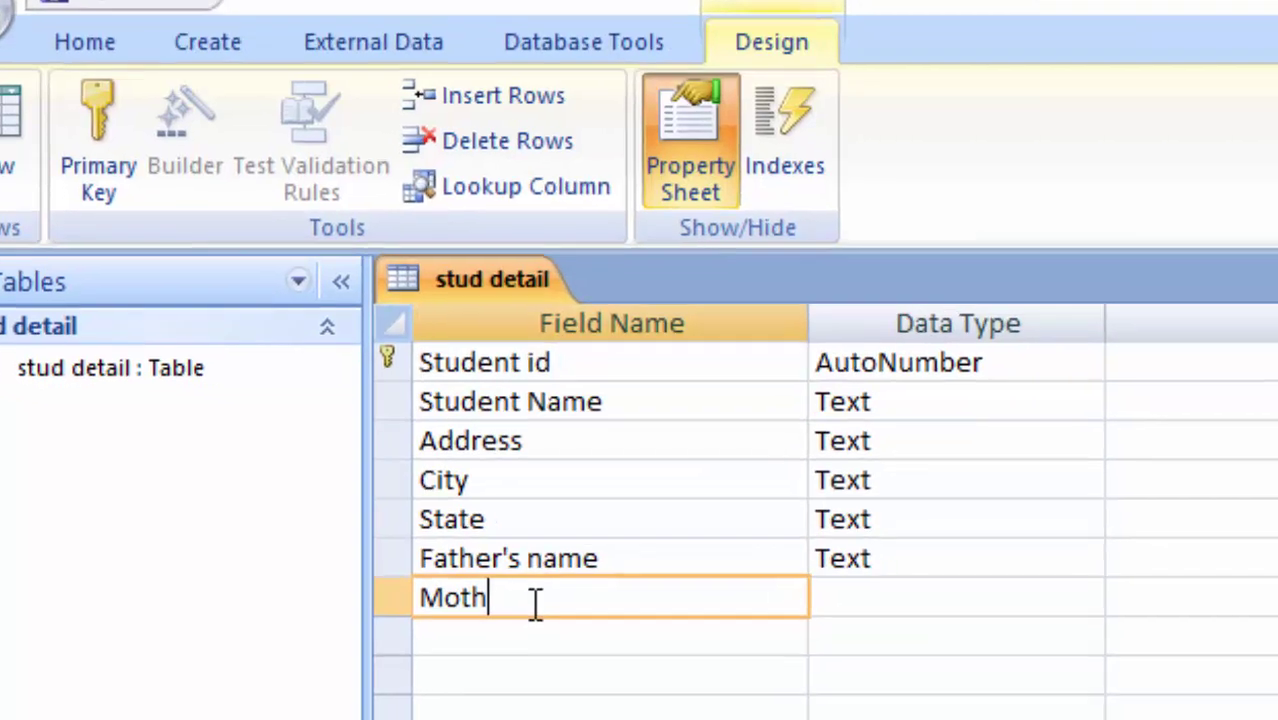
text(er)
text(')
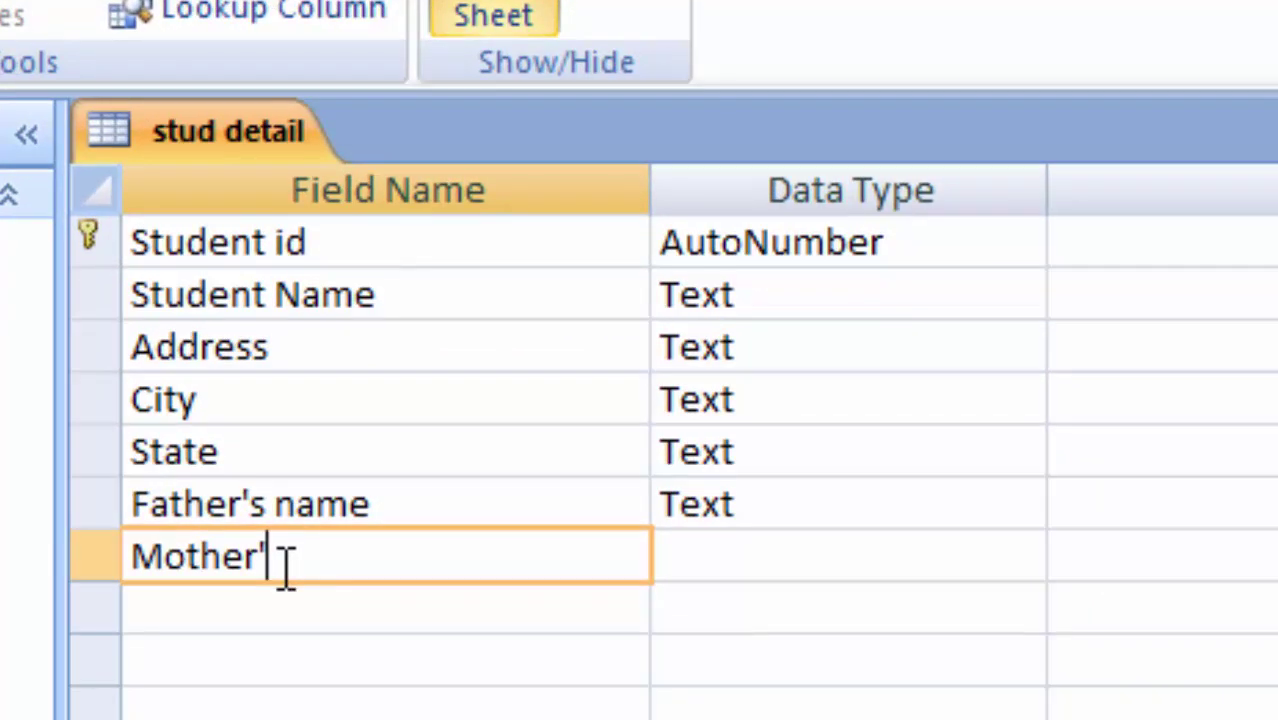
text(s)
text( name)
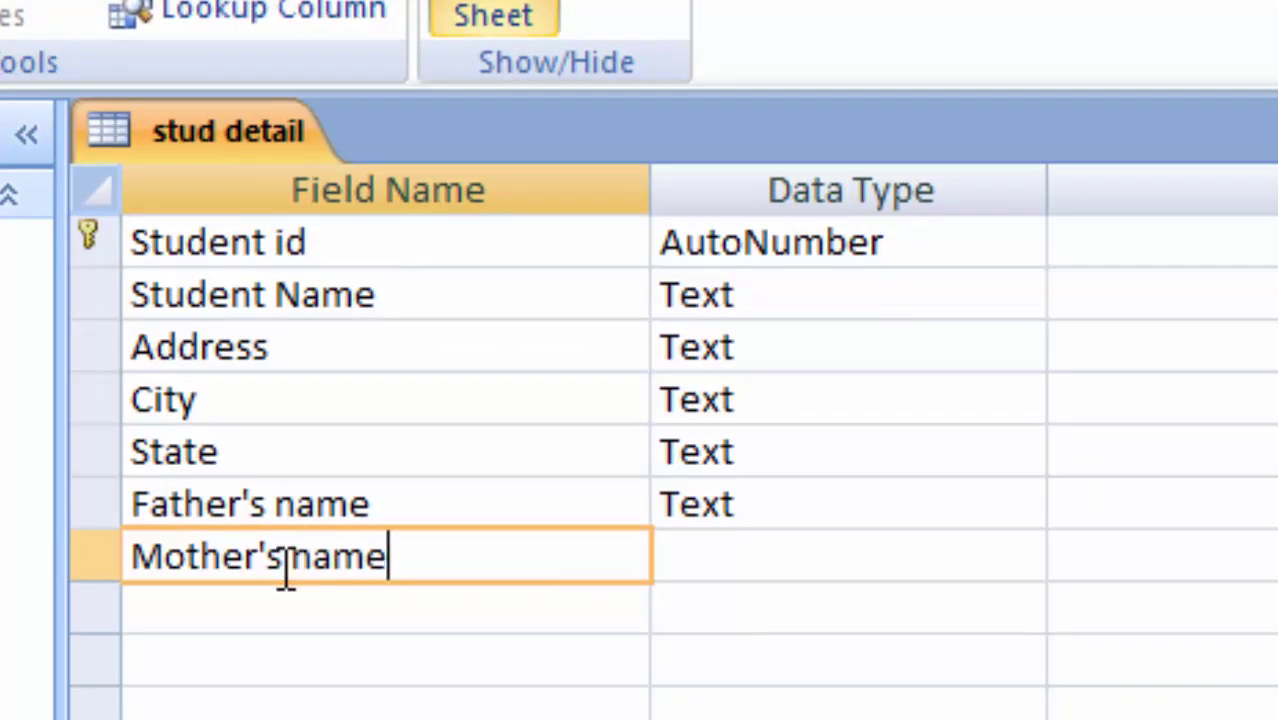
click(712, 570)
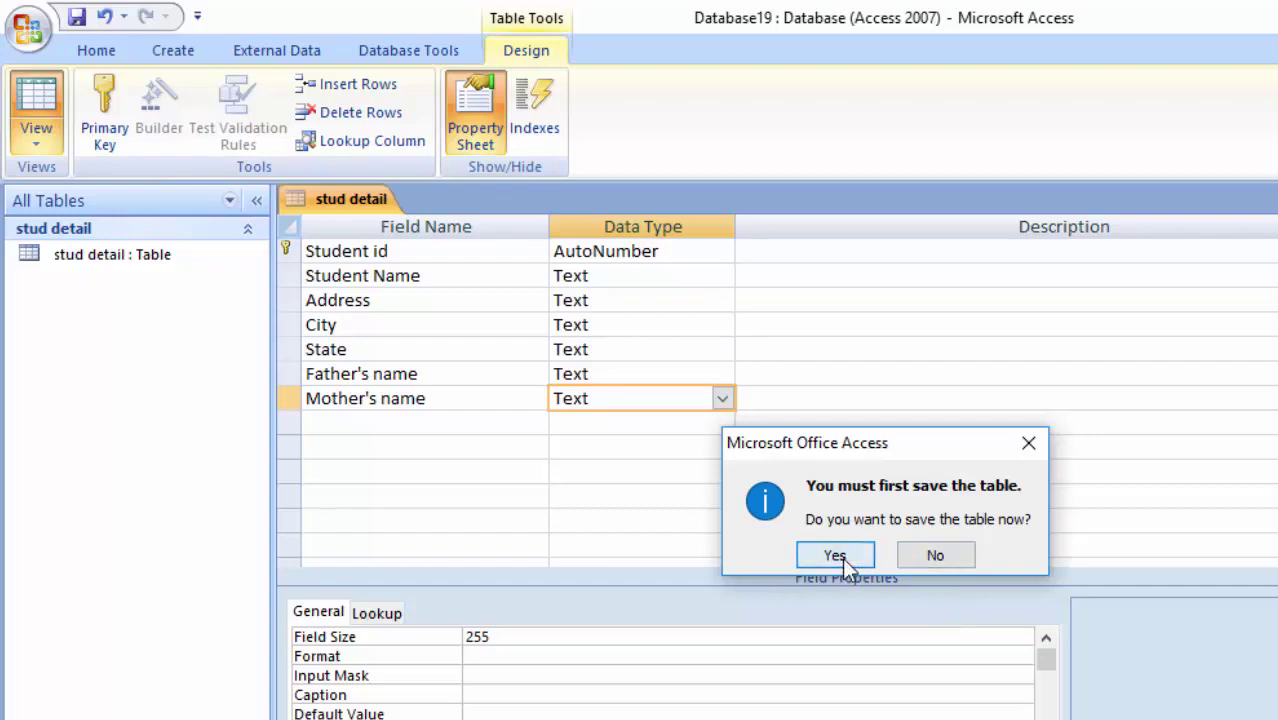
- Save the table design and auto-fit the Student Name column in the datasheet
click(842, 557)
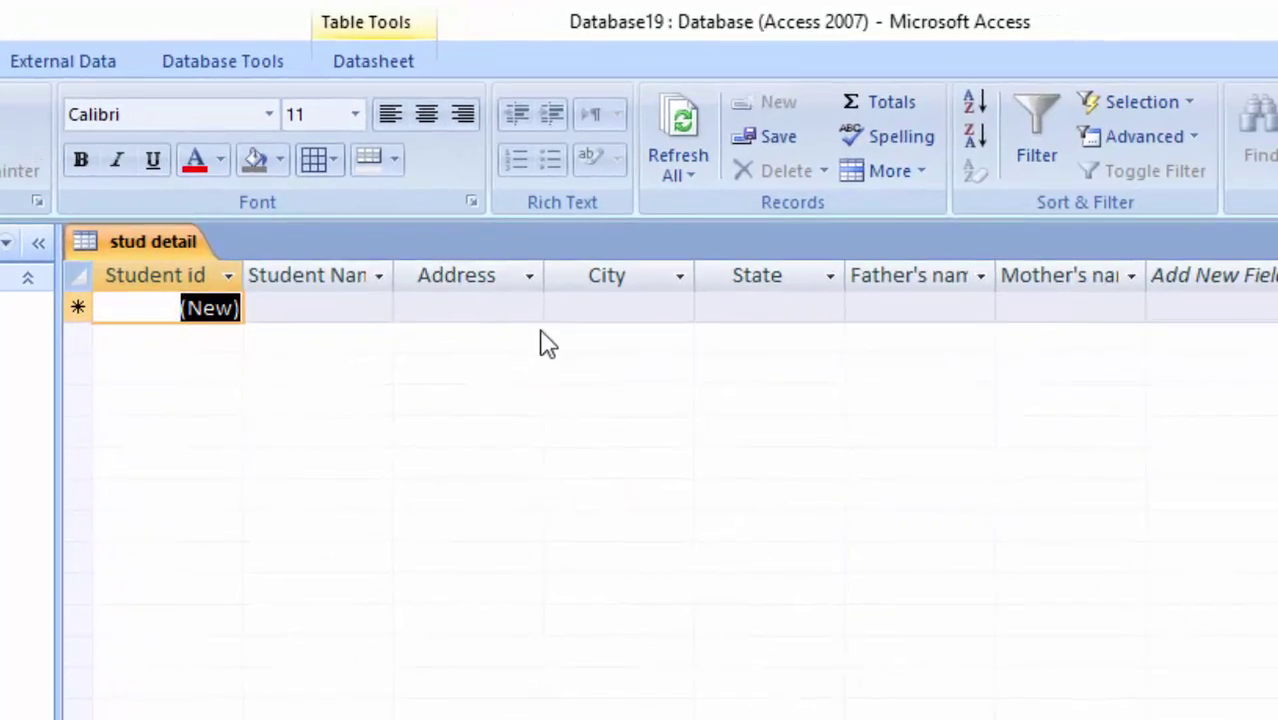
click(395, 282)
double_click(395, 282)
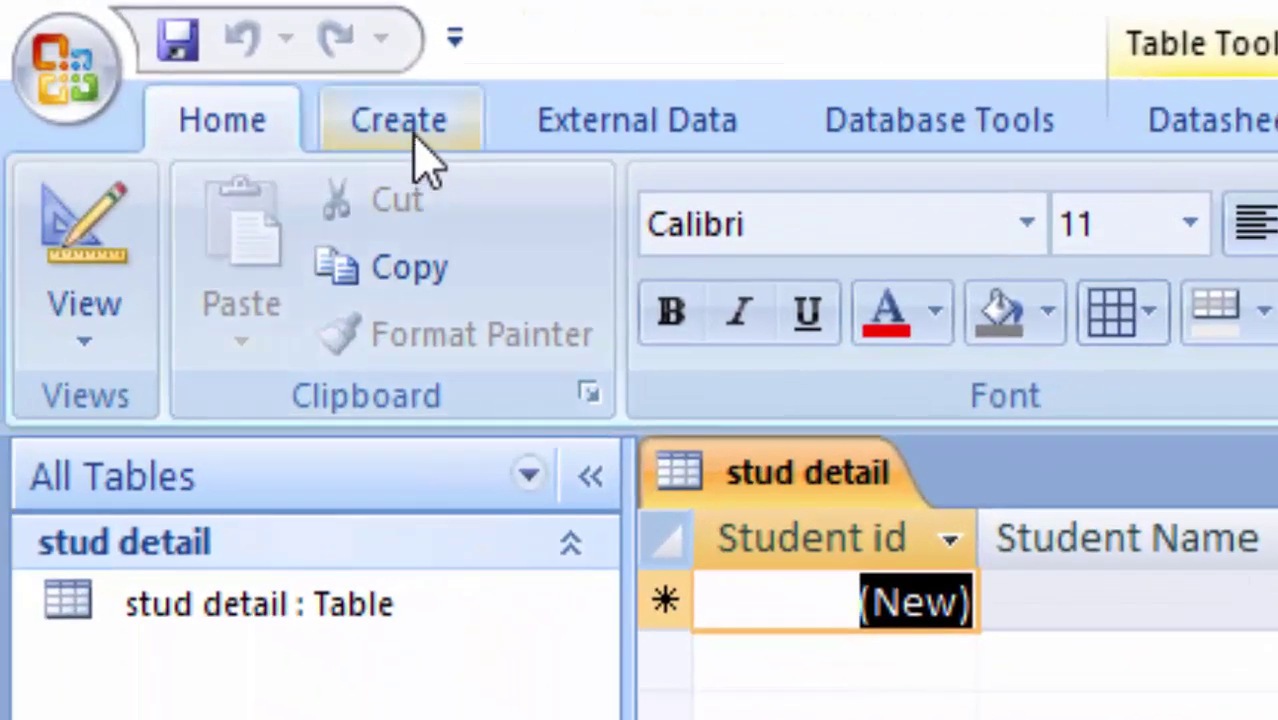
- Create a Split Form from stud detail and switch it to Design View
click(418, 140)
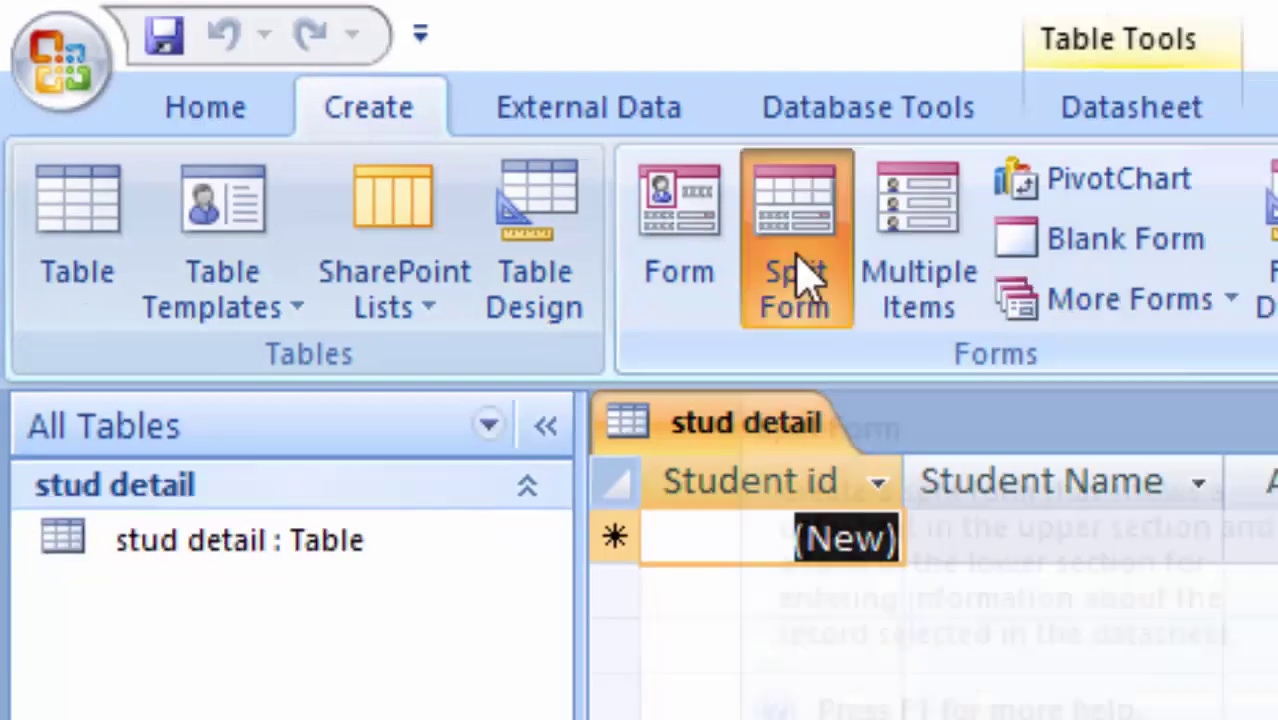
click(808, 270)
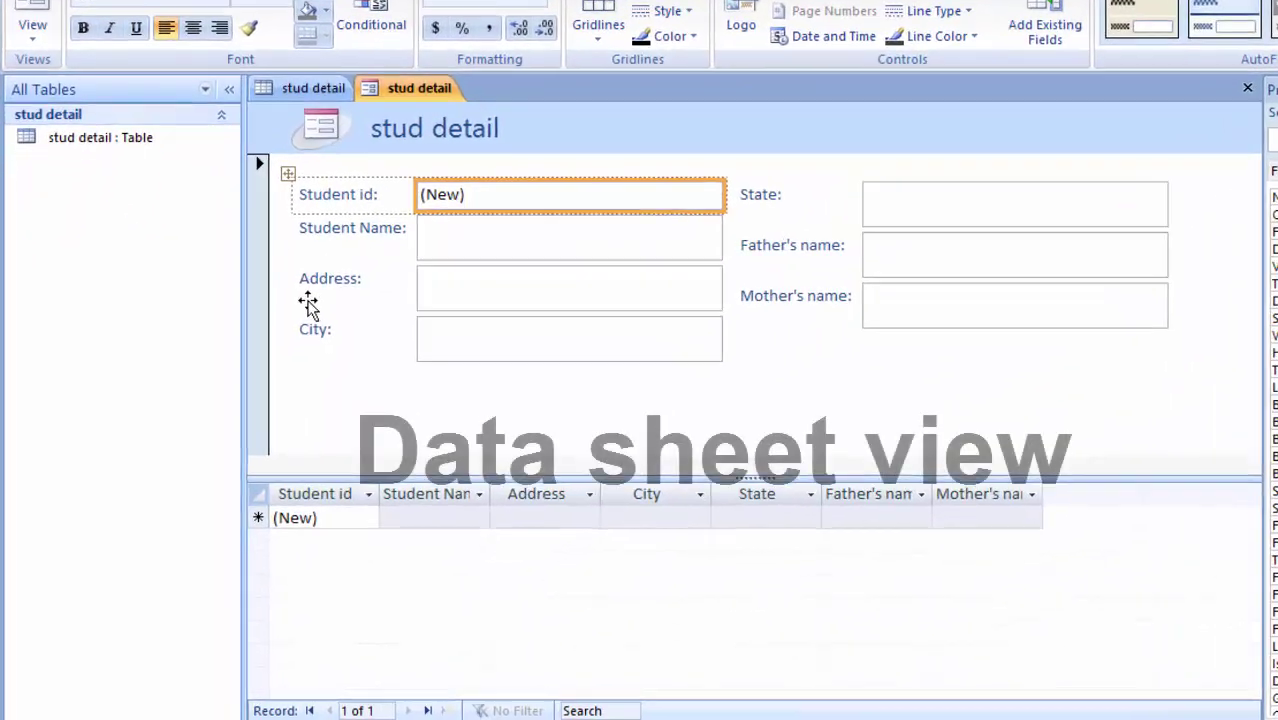
click(520, 45)
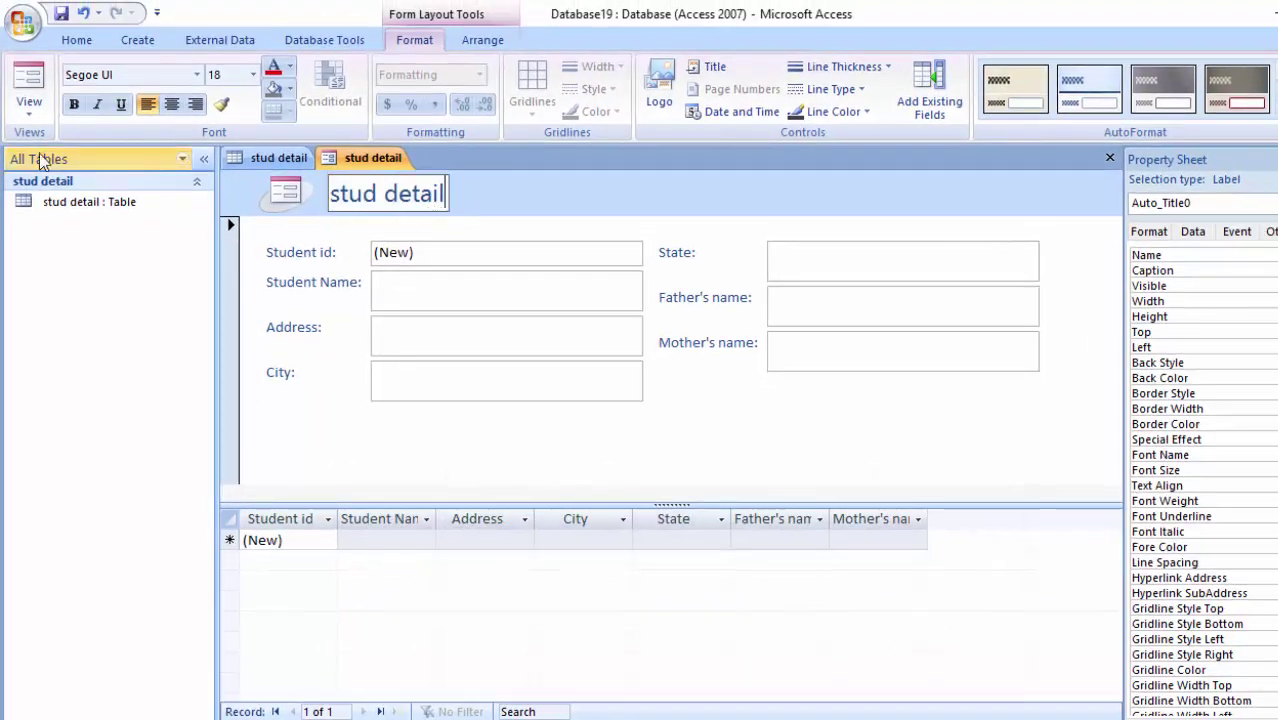
click(38, 112)
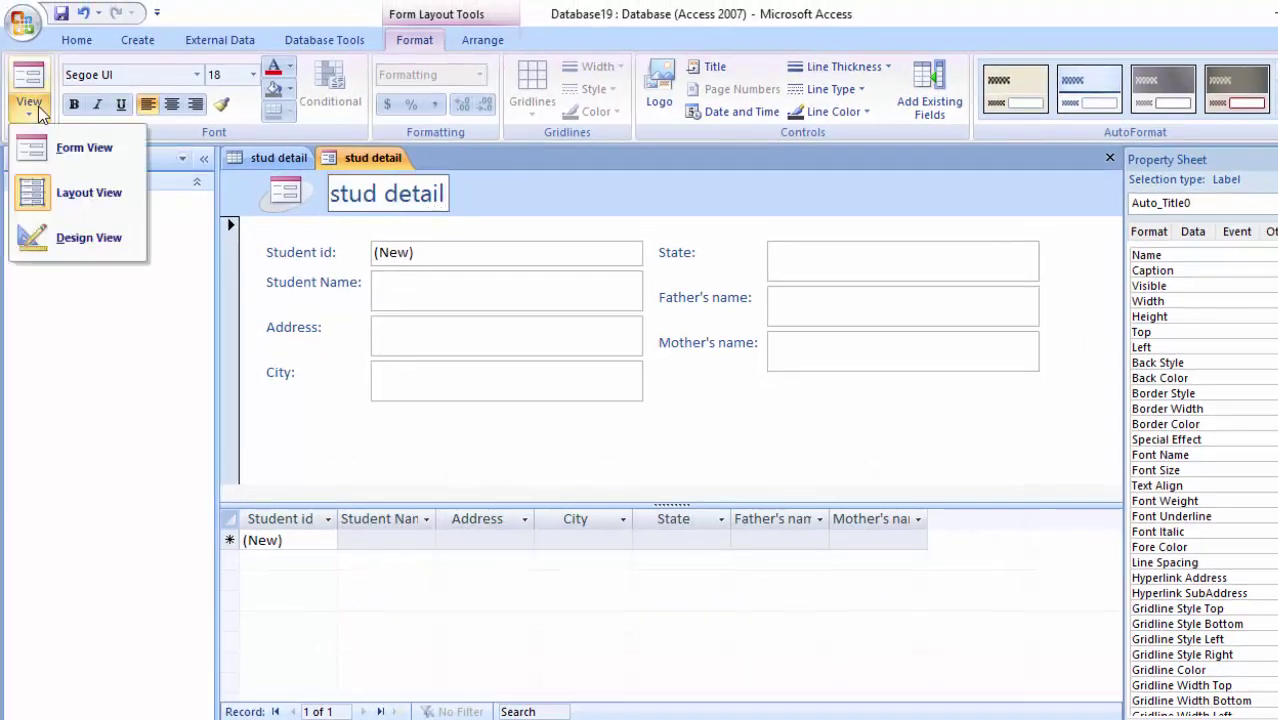
click(79, 240)
- Stretch the header title label across the header and retype it as 'Student Information'
click(442, 241)
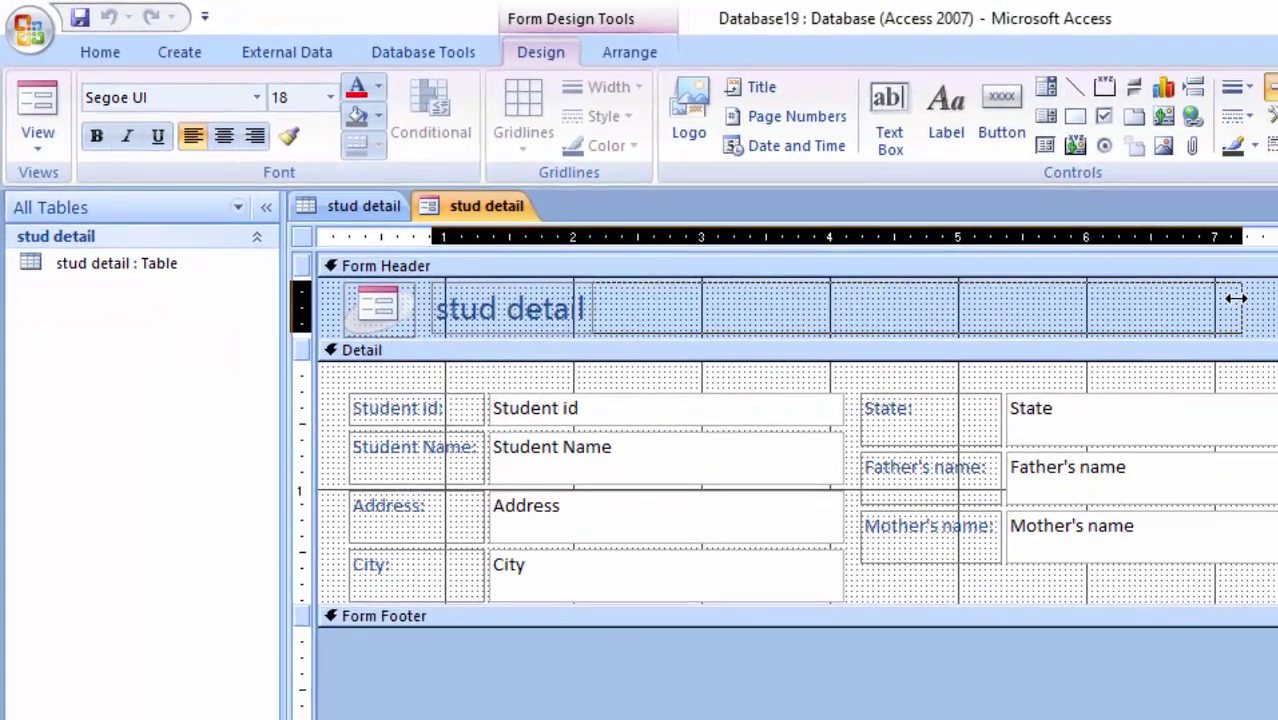
drag(1268, 425, 1240, 296)
click(634, 312)
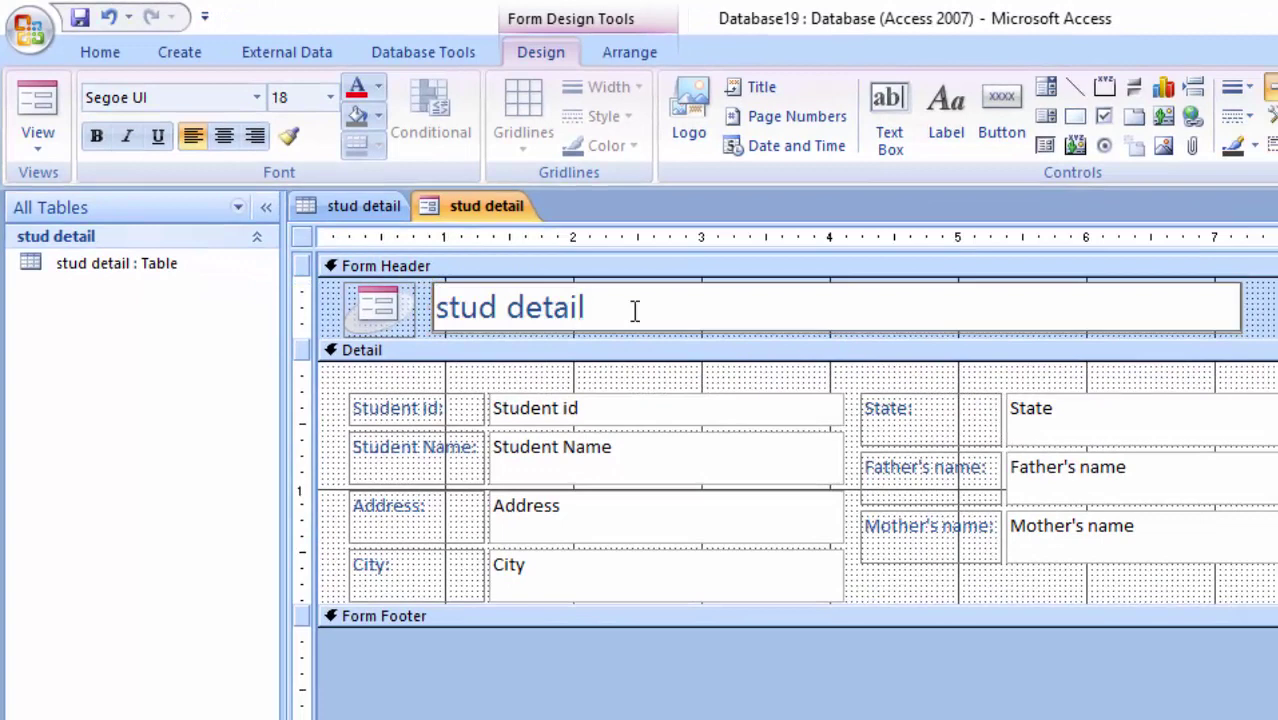
key(BackSpace)
key(BackSpace)
key(BackSpace)
key(BackSpace)
key(BackSpace)
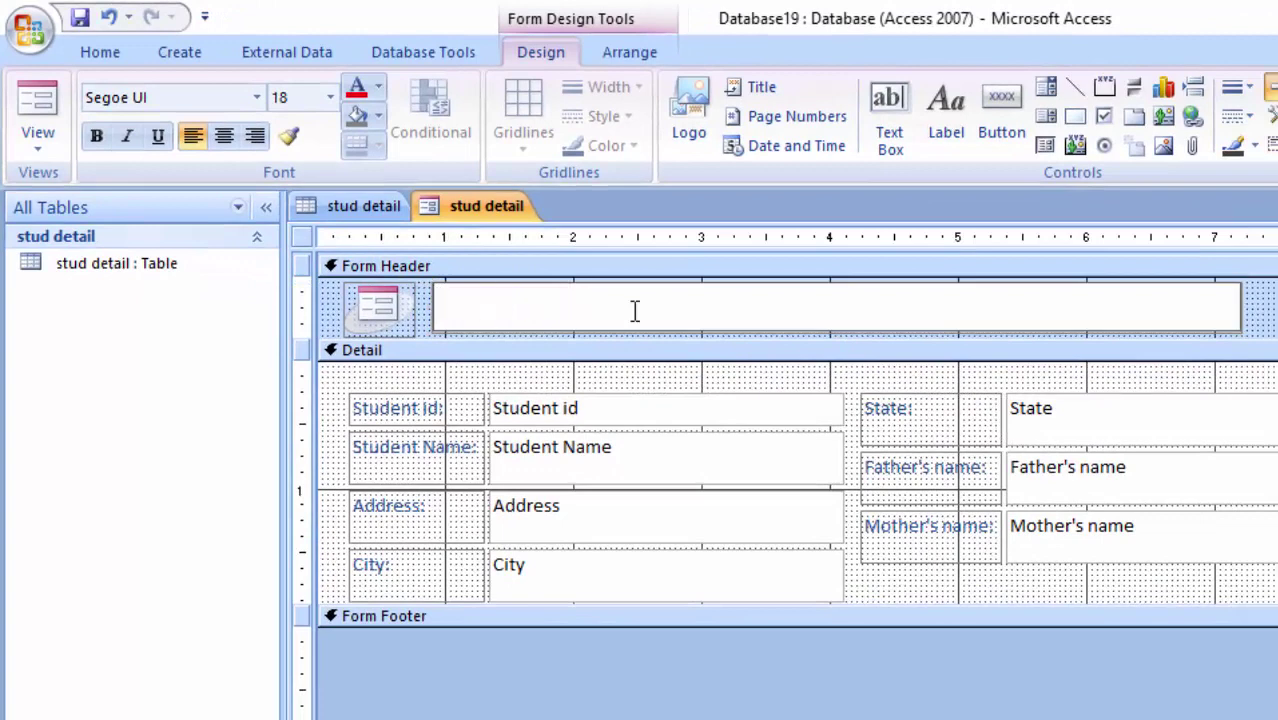
text(Stude)
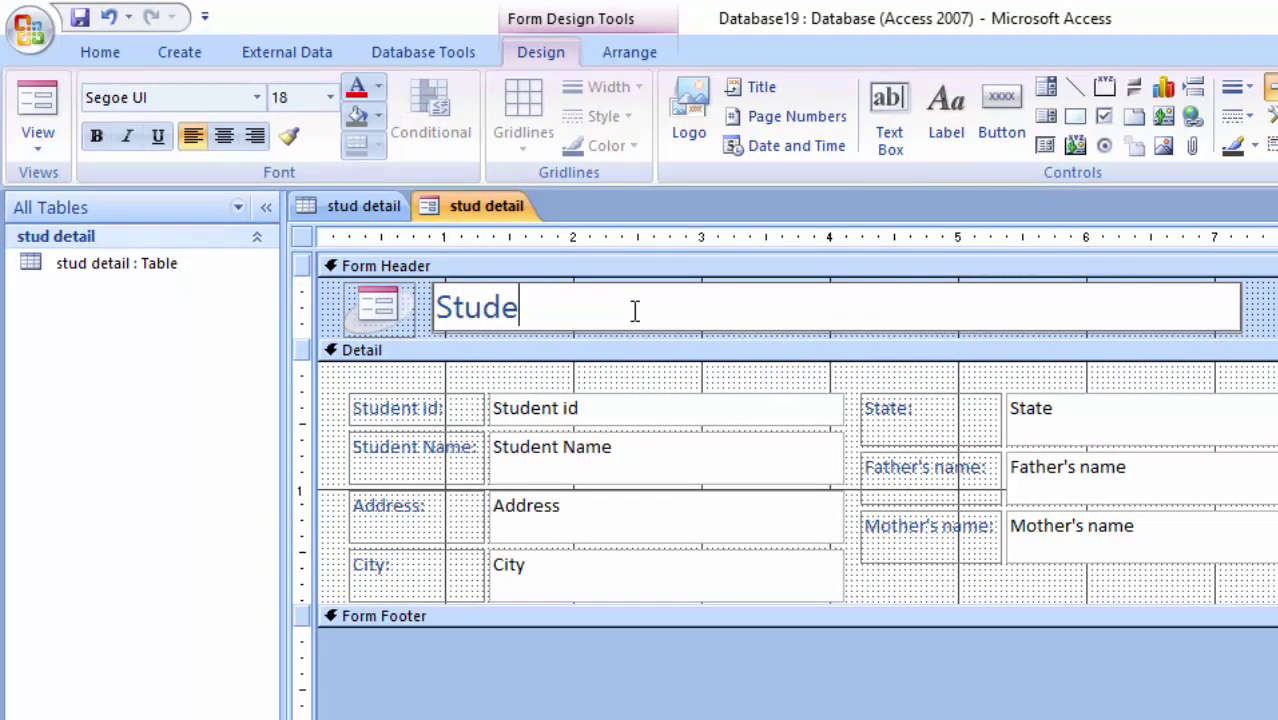
text(nt I)
text(nfor)
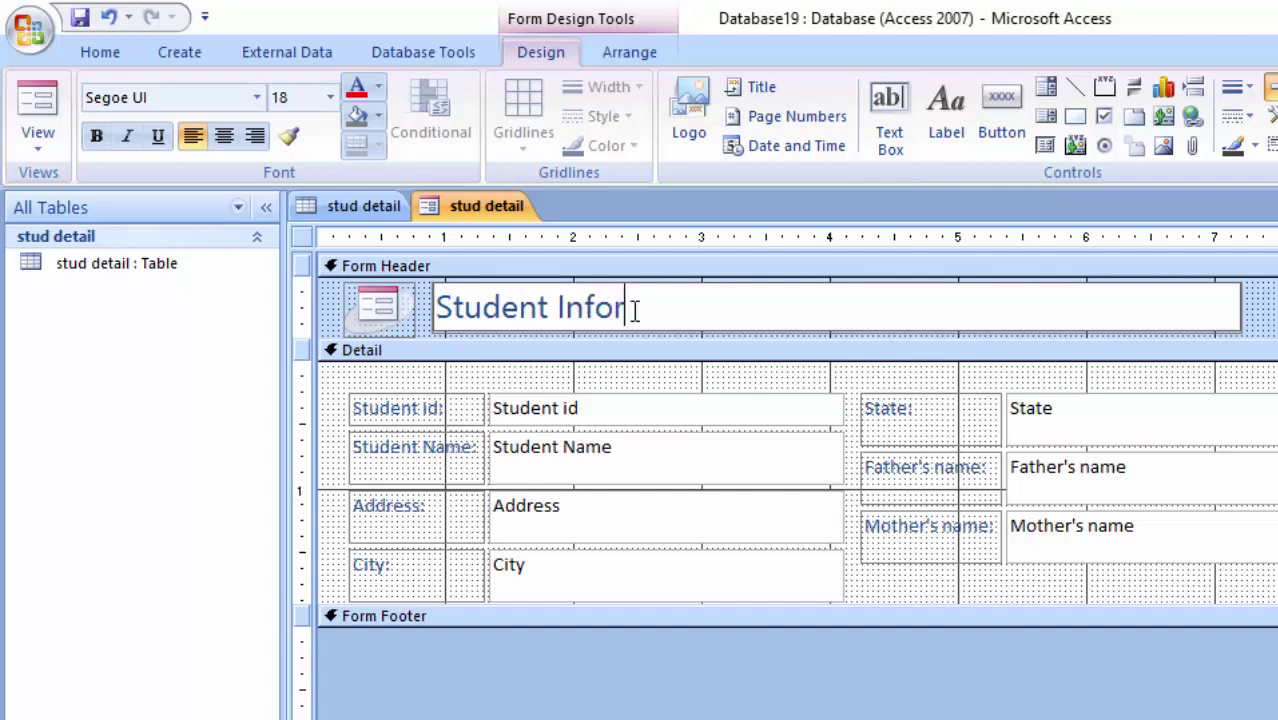
text(mat)
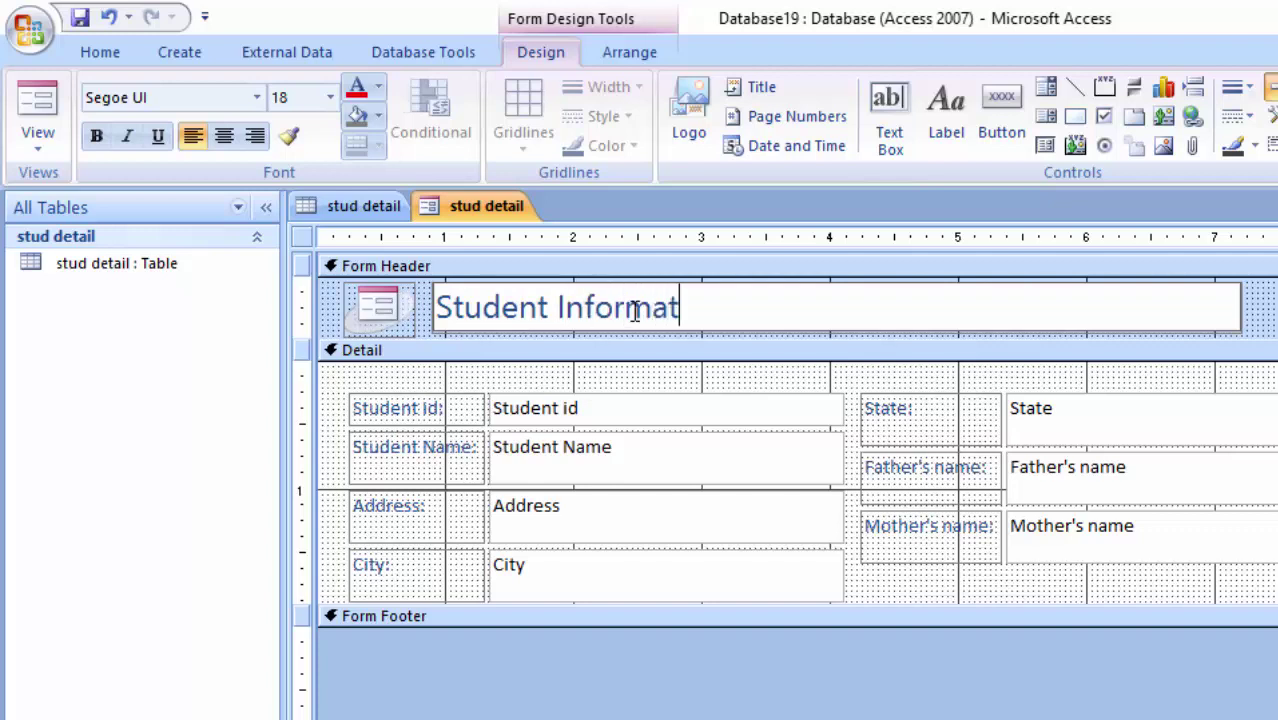
text(ion)
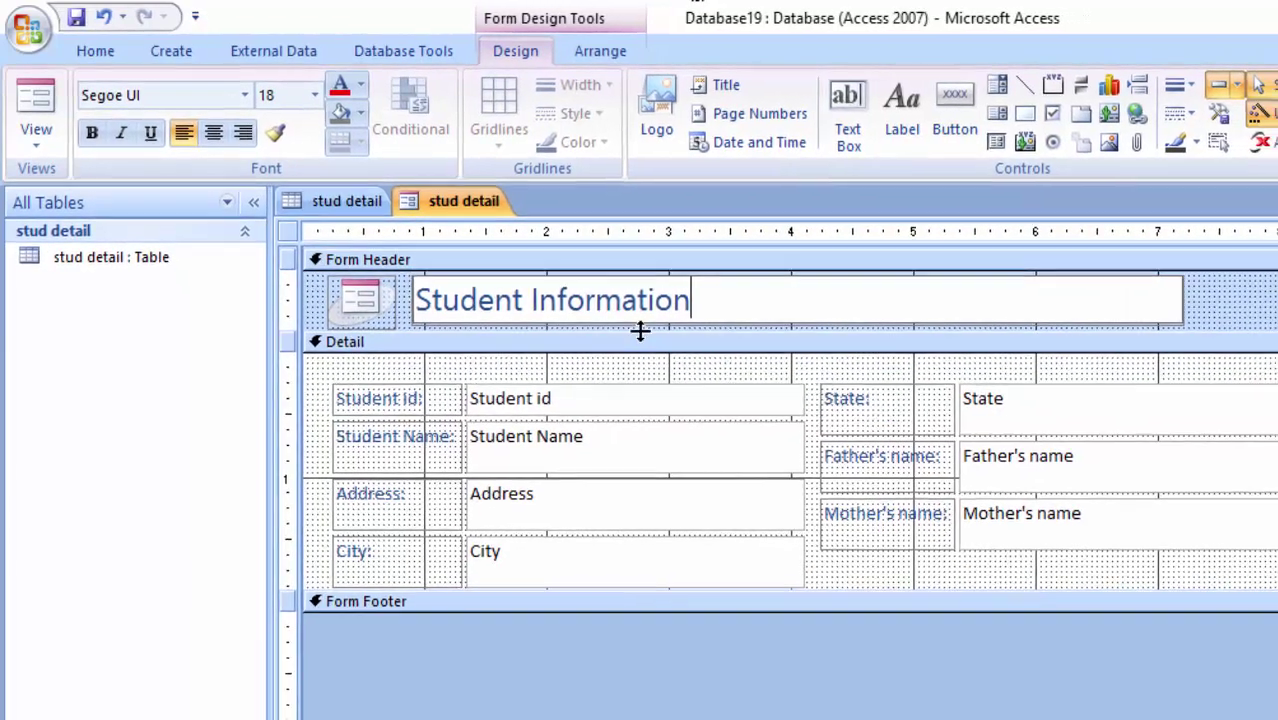
- Confirm the new title and drag the section bars to enlarge the Form Header and Detail
key(Return)
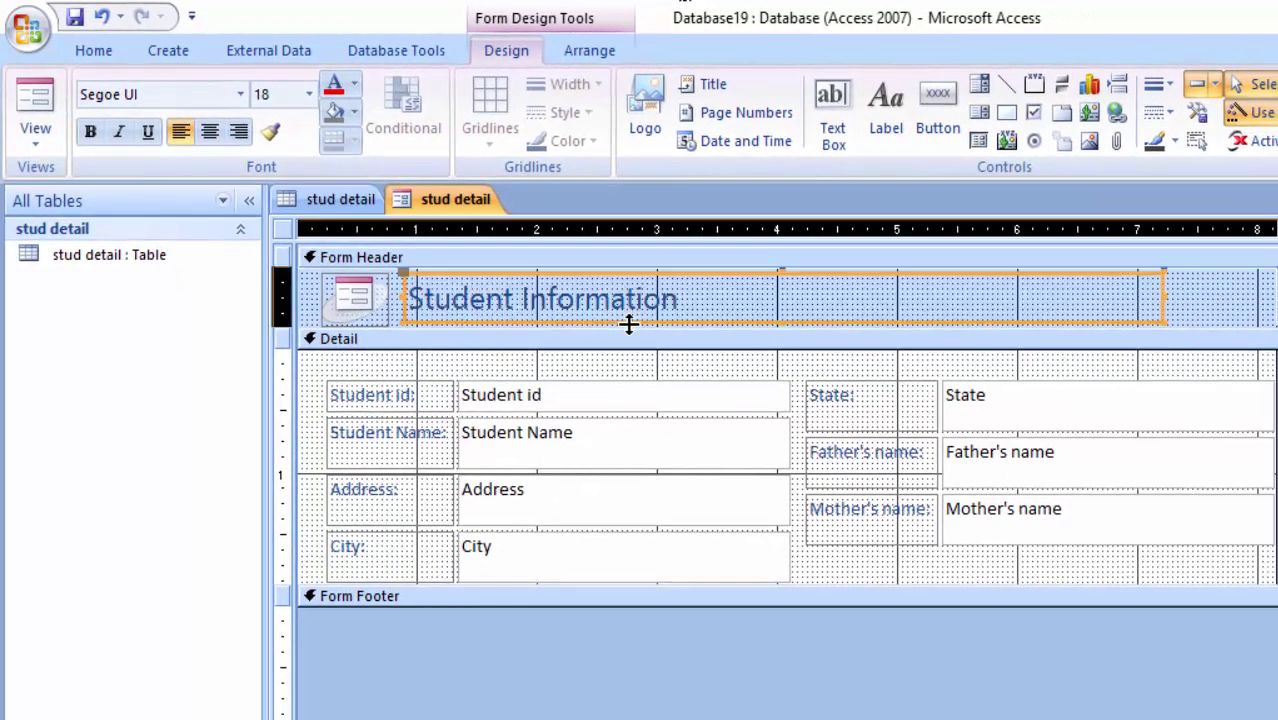
drag(645, 385, 656, 446)
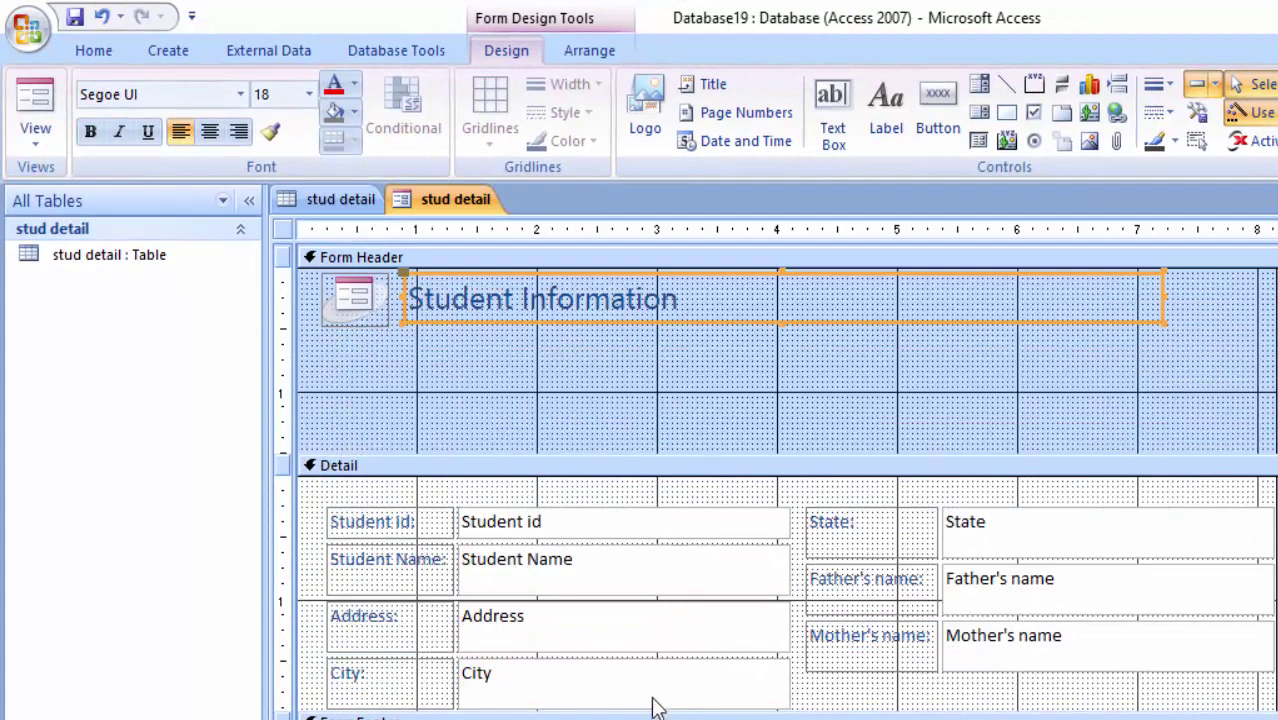
drag(661, 711, 661, 718)
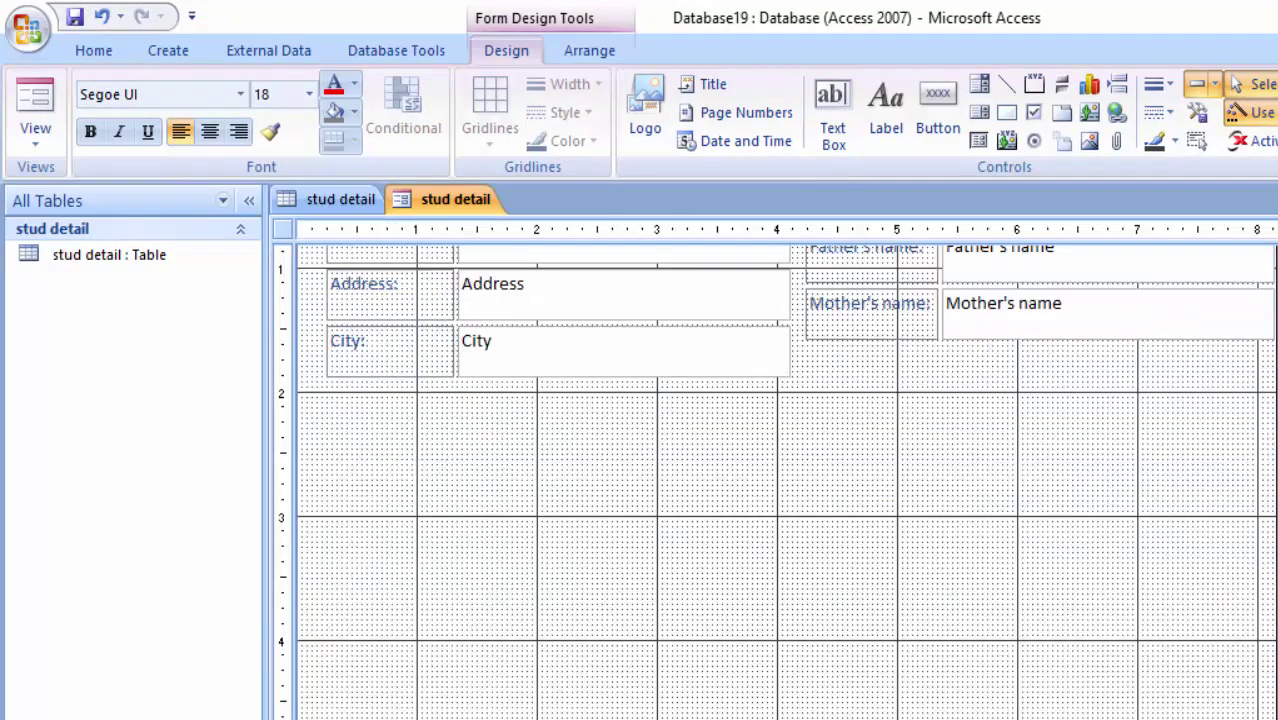
scroll(415, 313, up, 5)
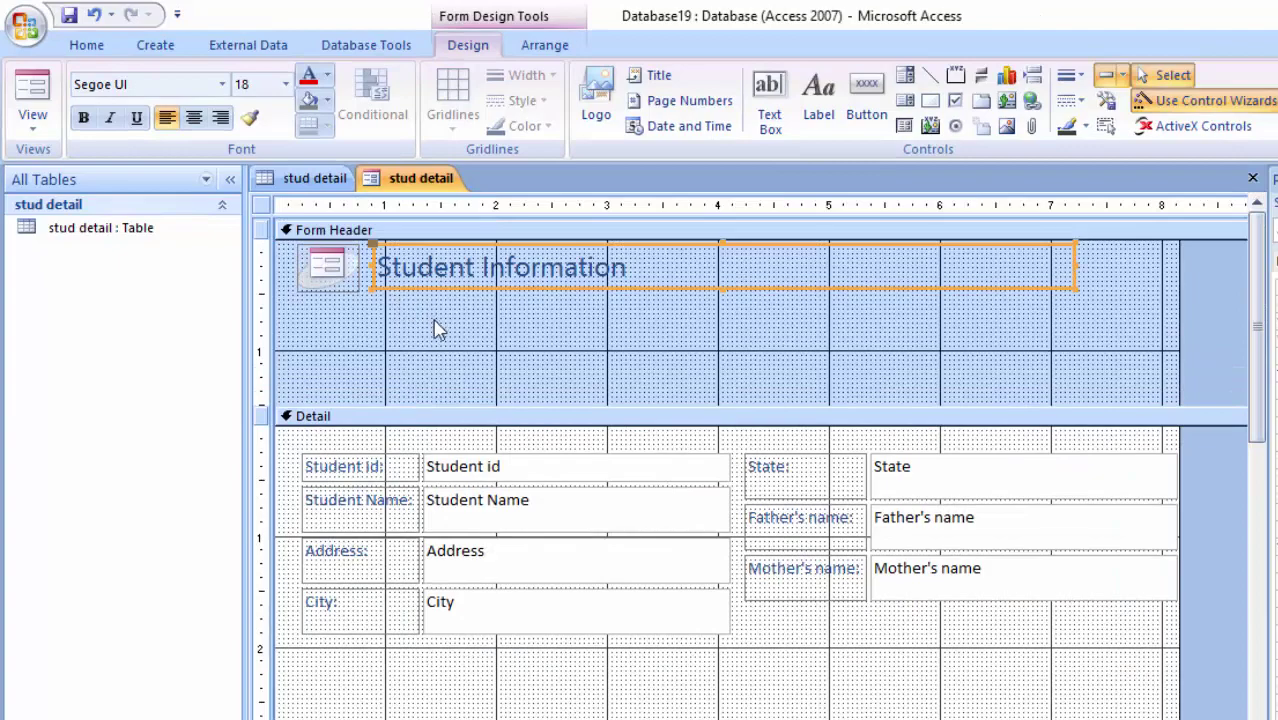
click(437, 330)
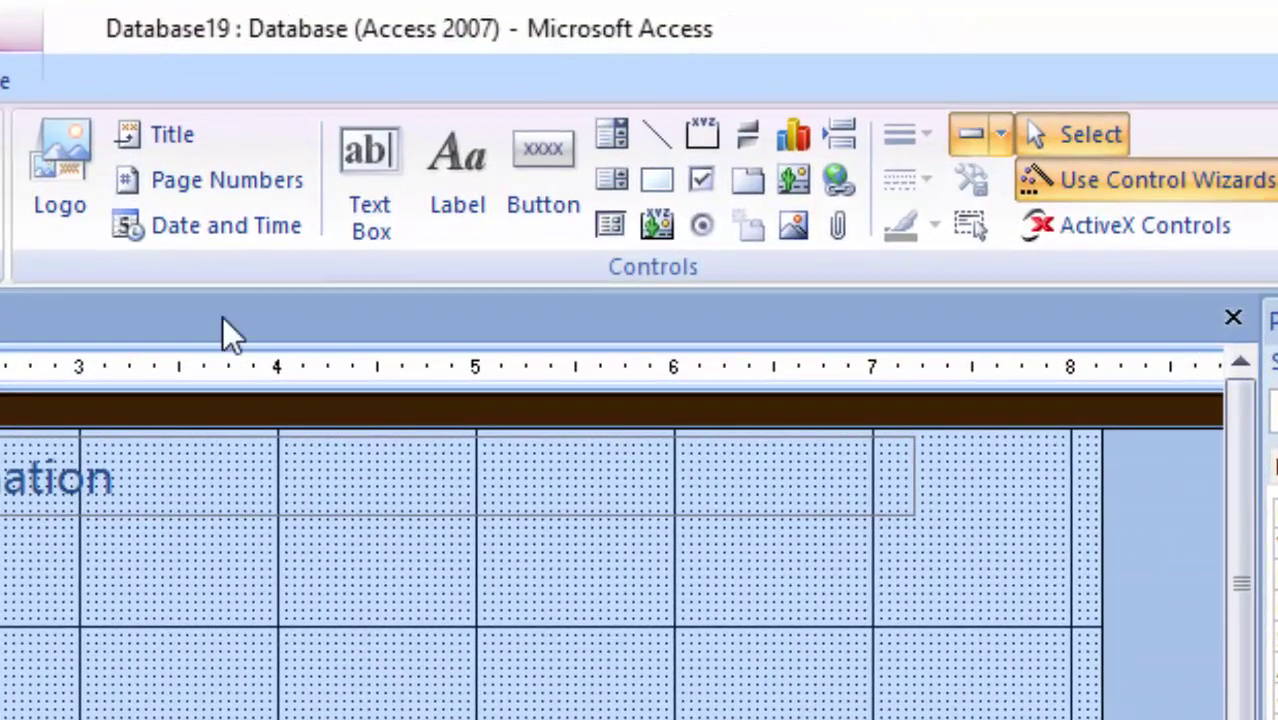
- Draw a header list box set to find records, showing the Student id column
click(616, 181)
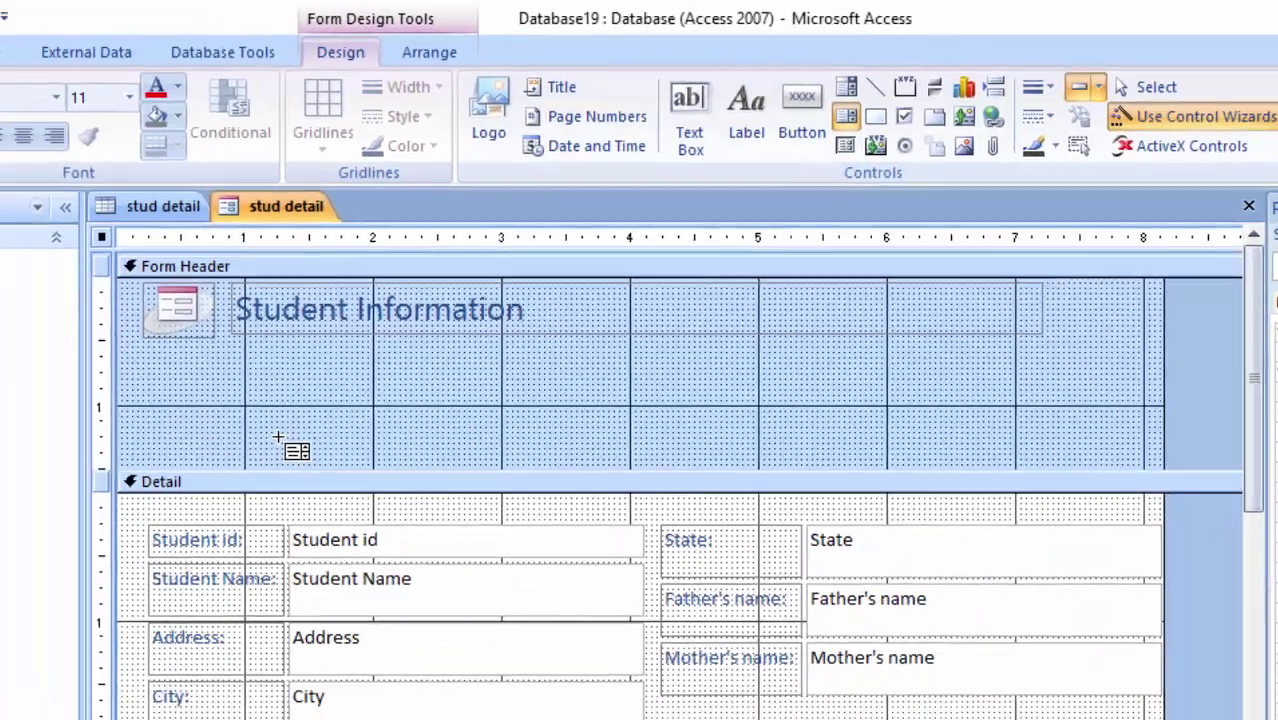
mouse_move(383, 315)
mouse_down()
mouse_move(506, 352)
mouse_move(677, 357)
mouse_up()
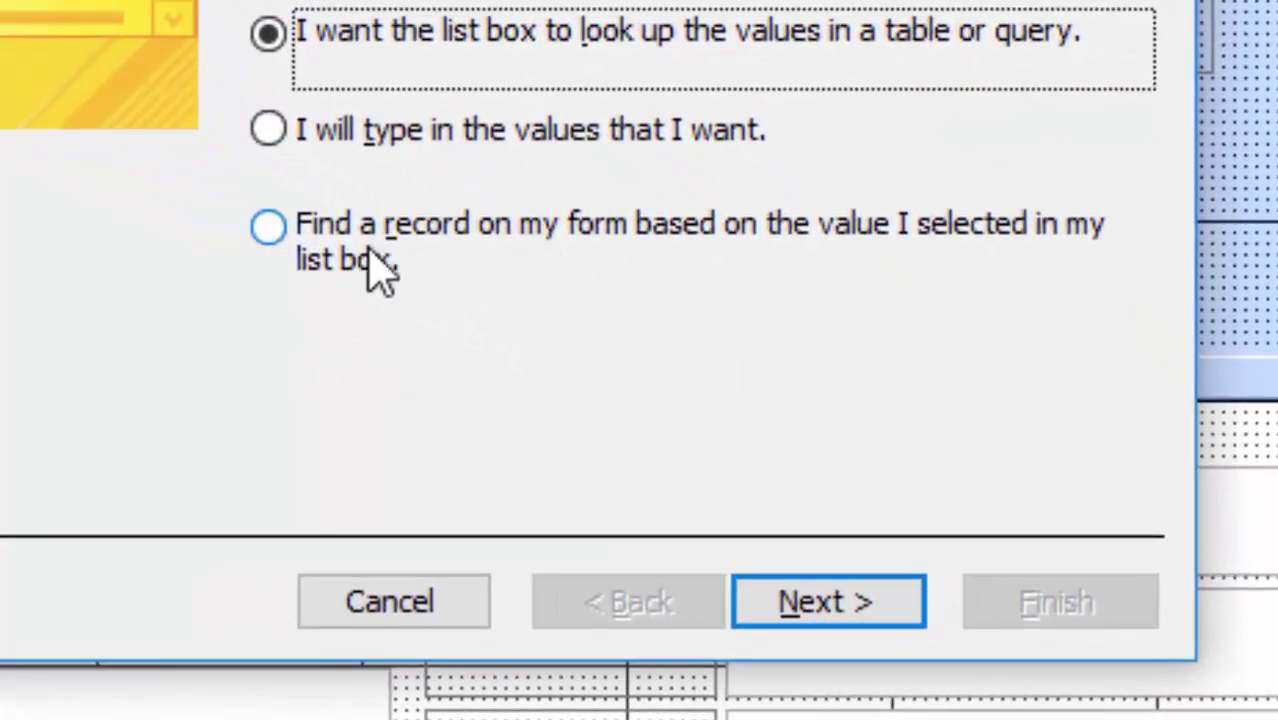
click(528, 244)
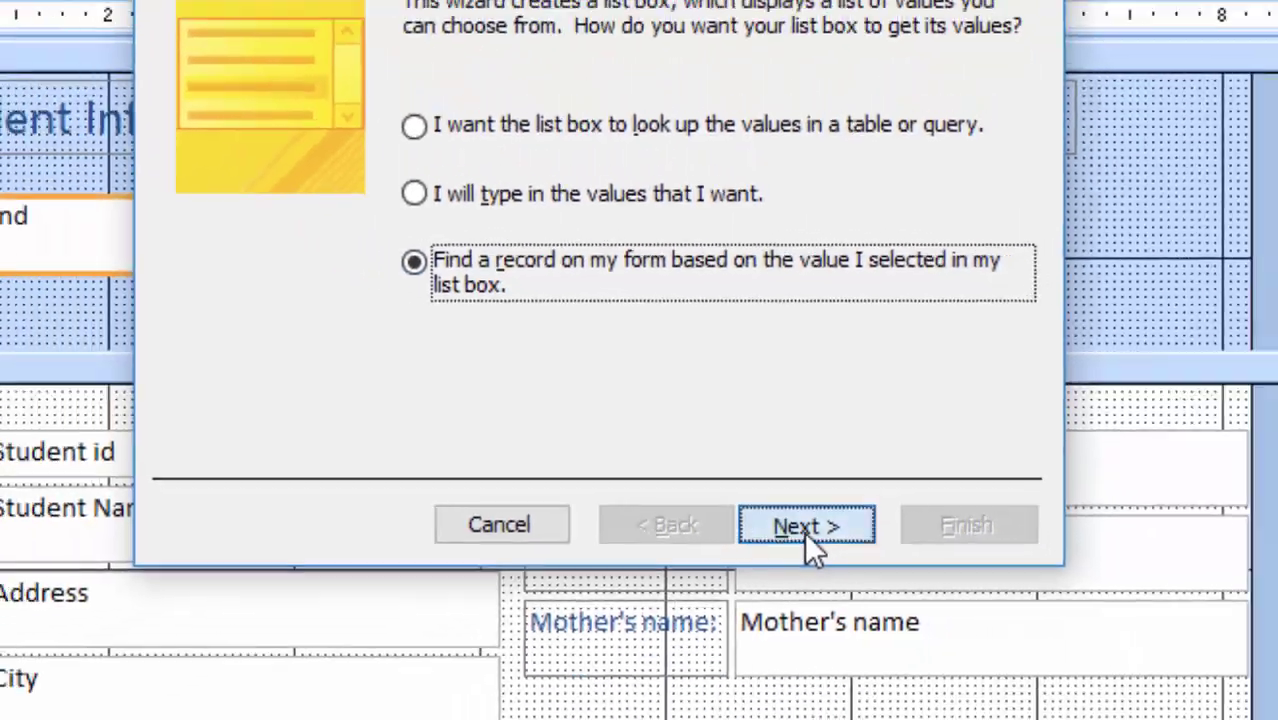
click(778, 440)
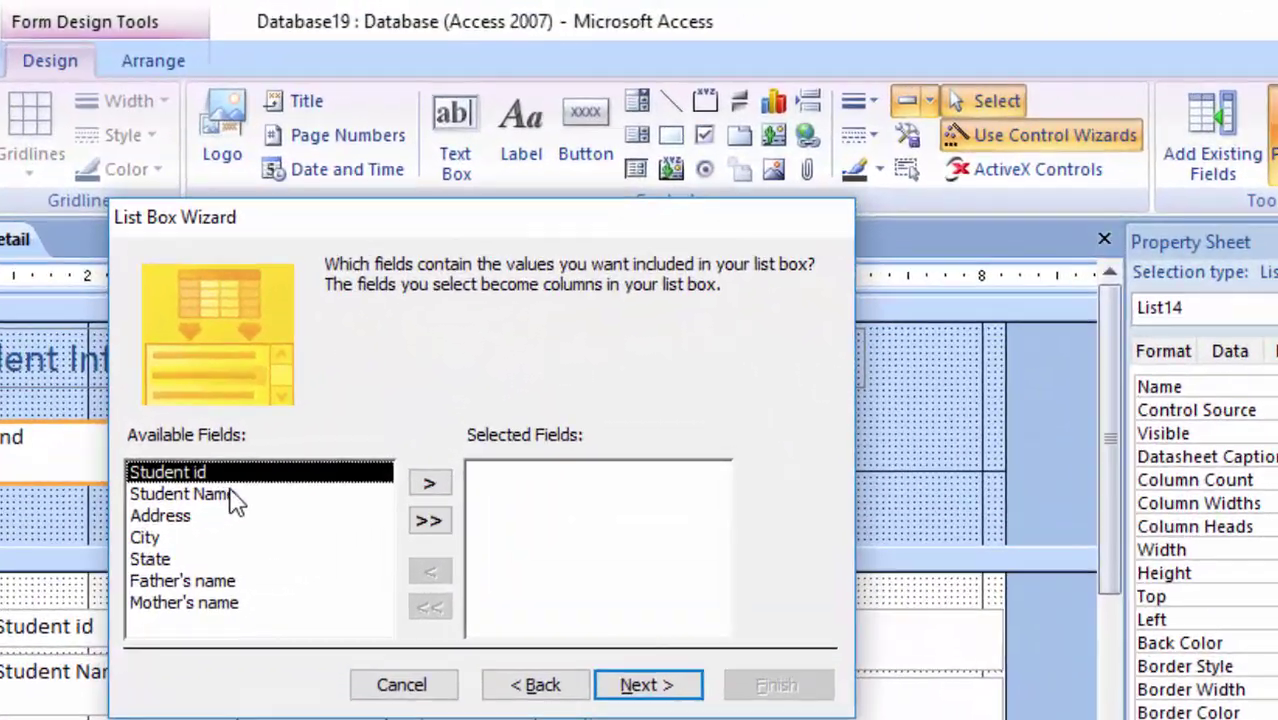
click(428, 484)
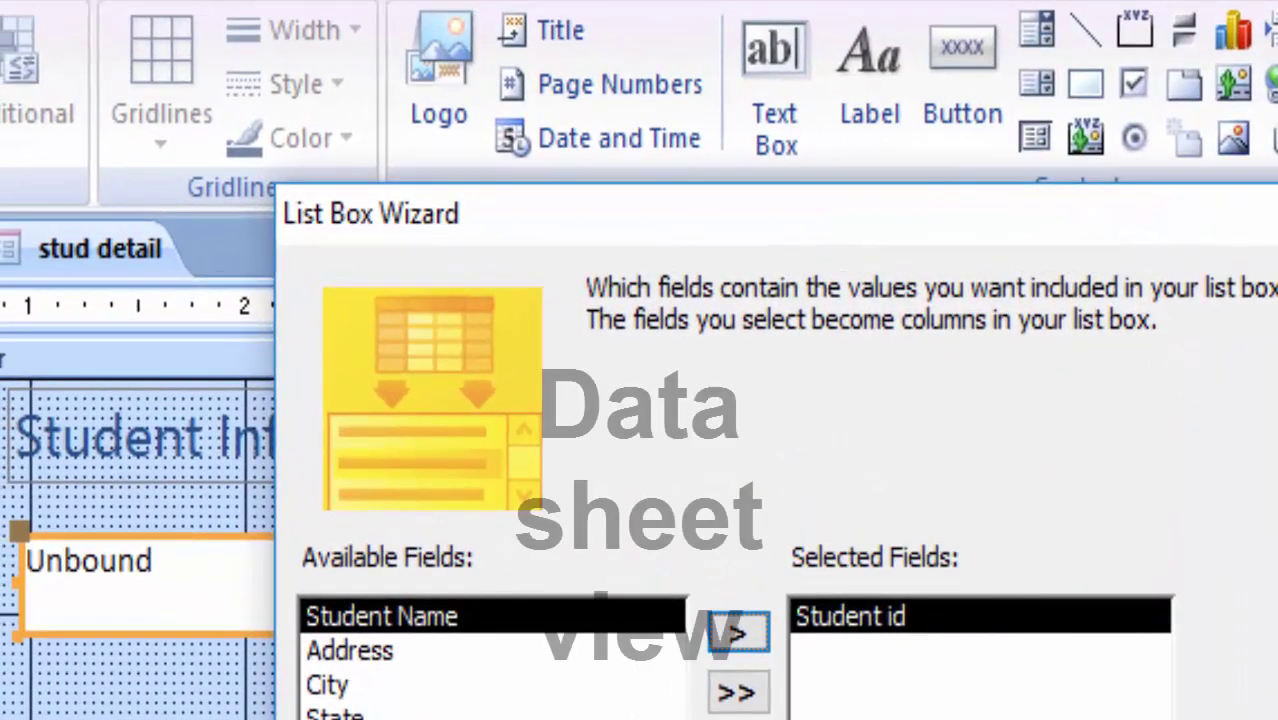
click(655, 570)
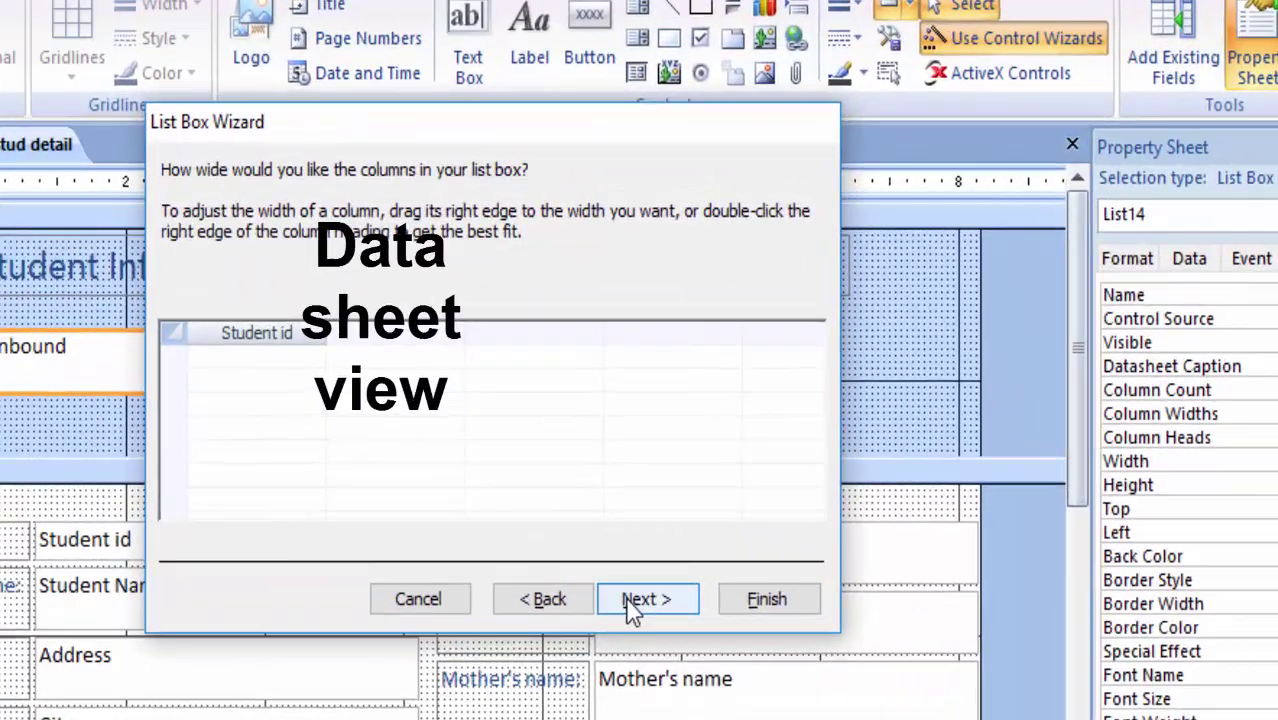
click(655, 575)
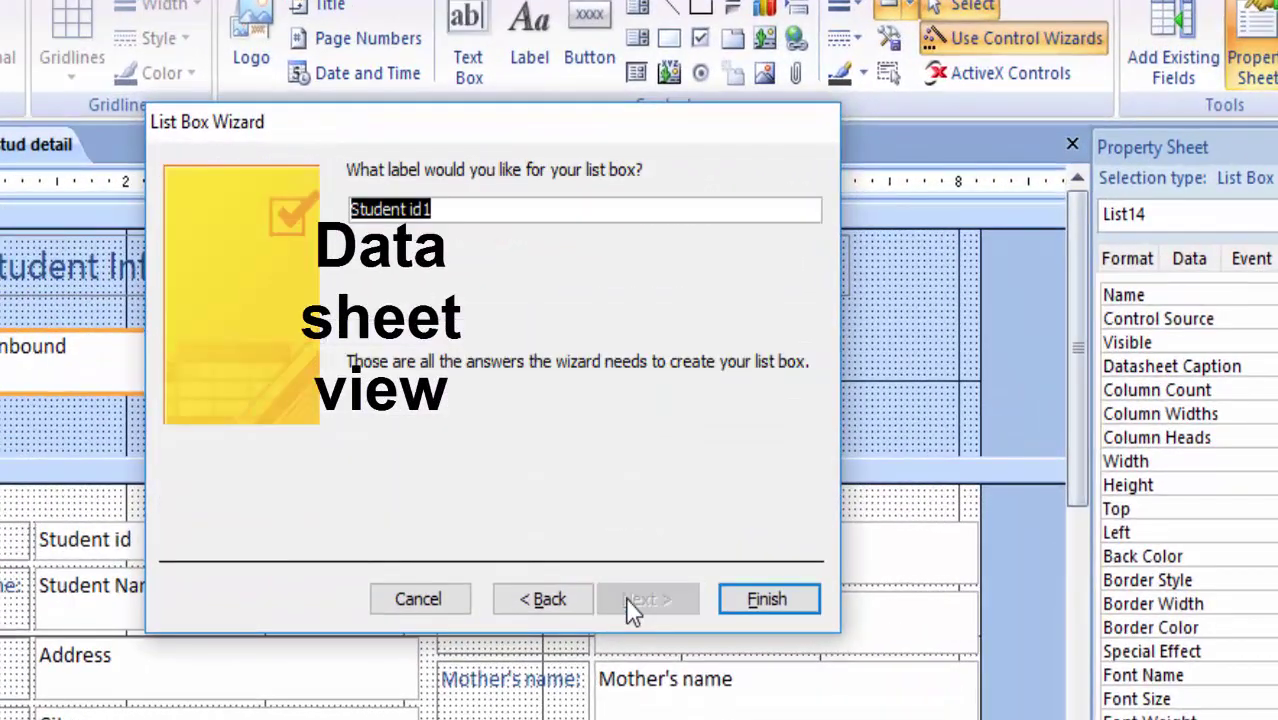
click(760, 600)
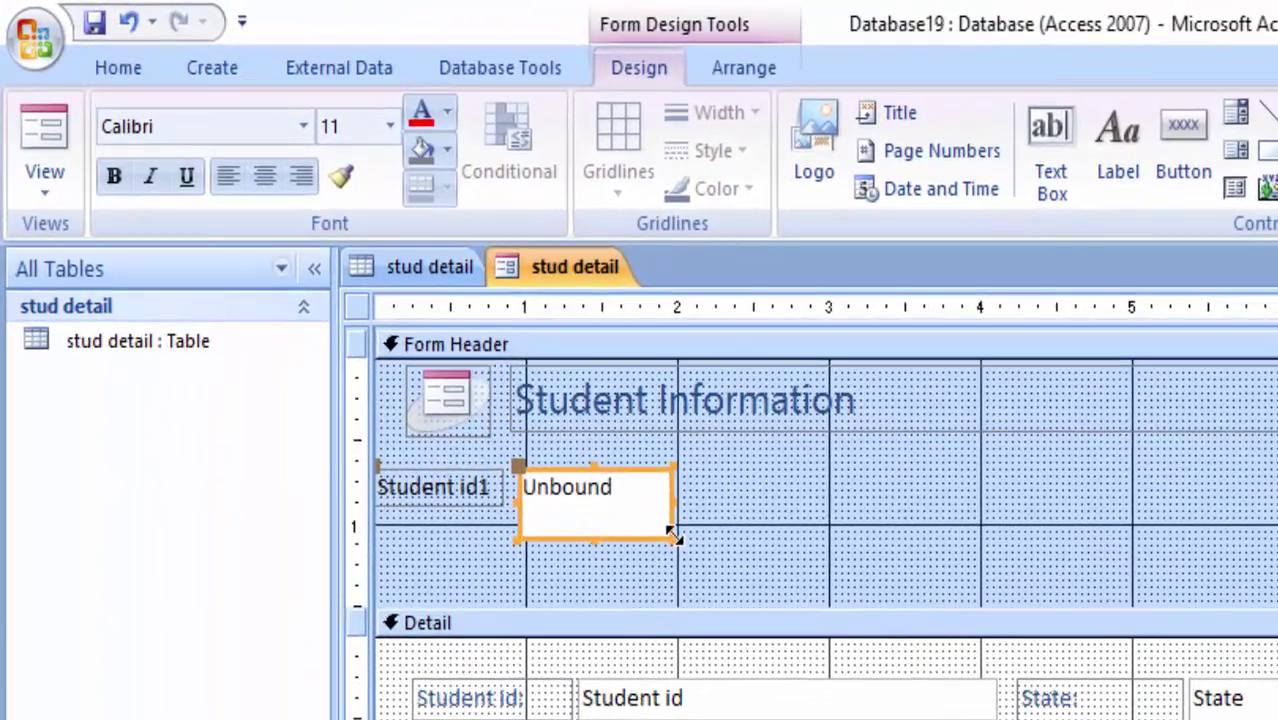
- Widen the Student id list box and the unbound box beside the Student id1 label
drag(674, 538, 762, 520)
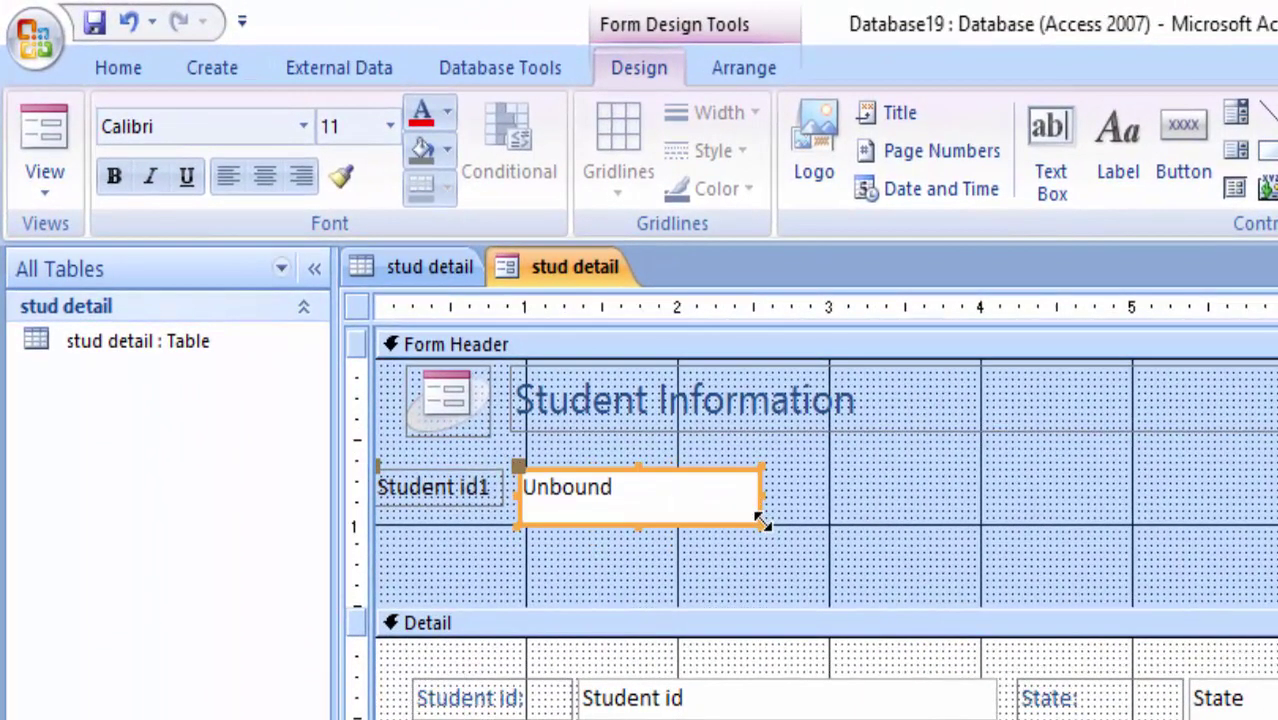
click(430, 495)
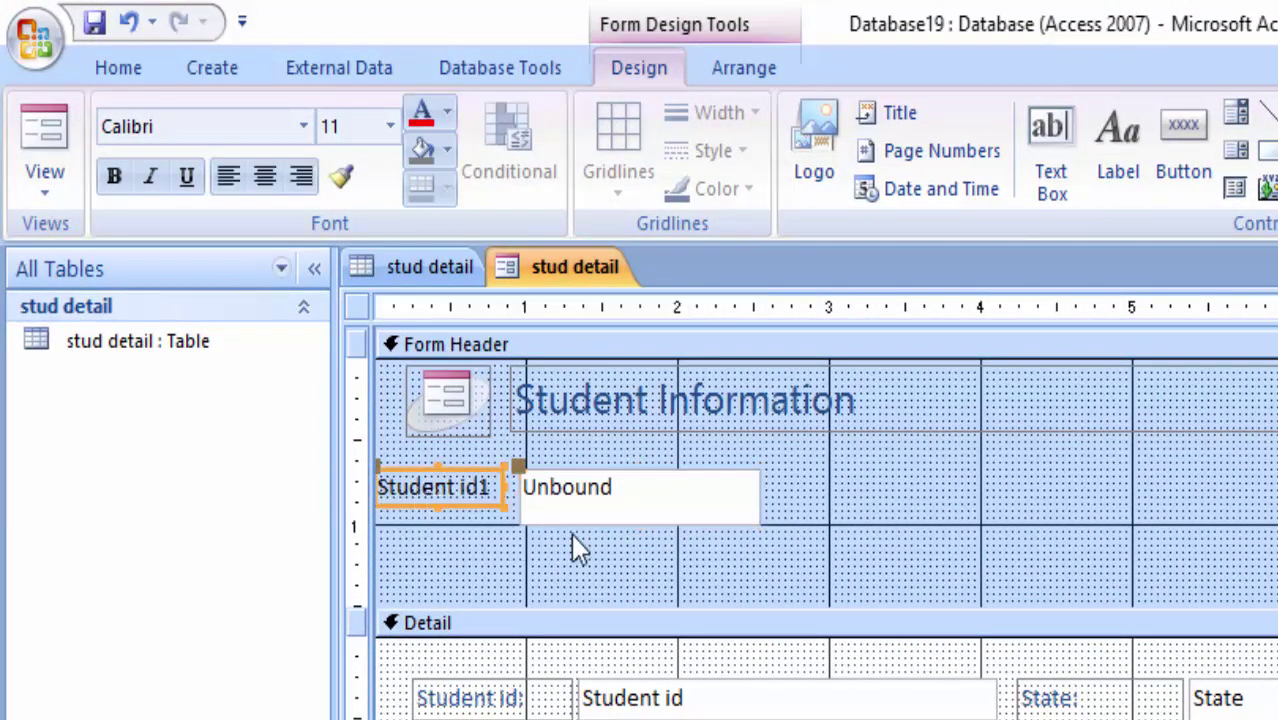
click(745, 512)
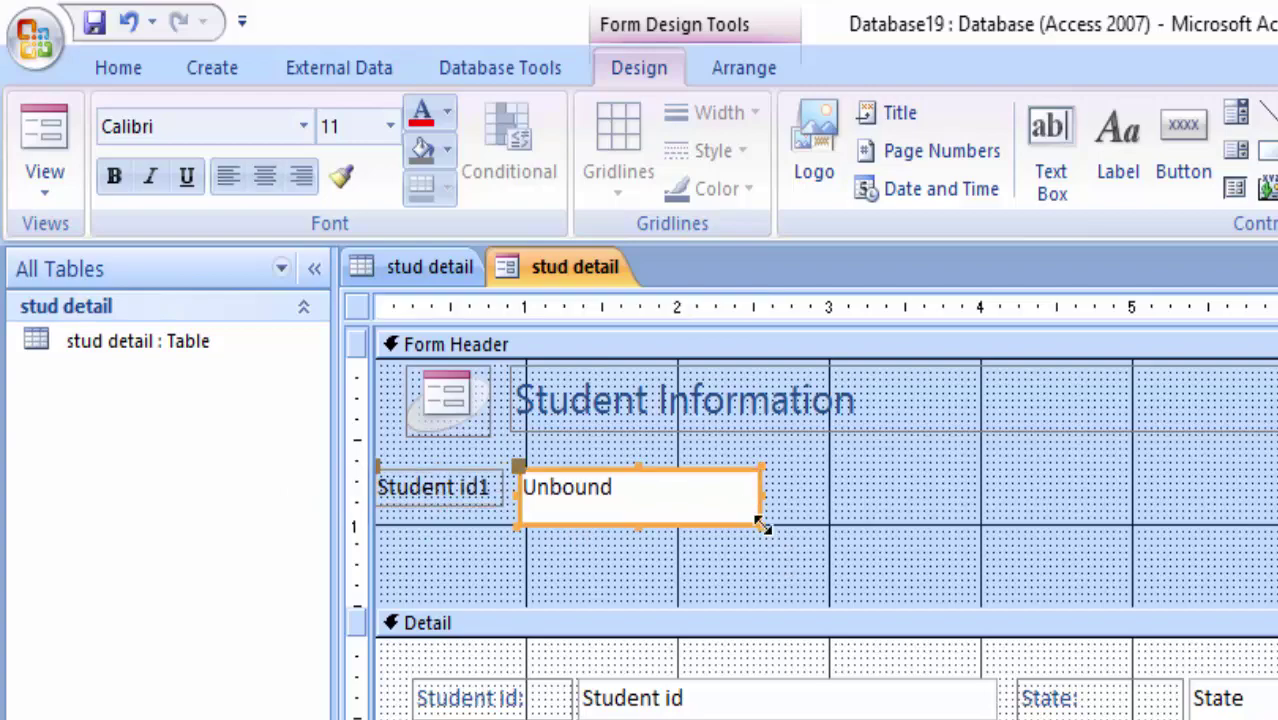
mouse_move(760, 522)
mouse_down()
mouse_move(848, 503)
mouse_move(919, 531)
mouse_up()
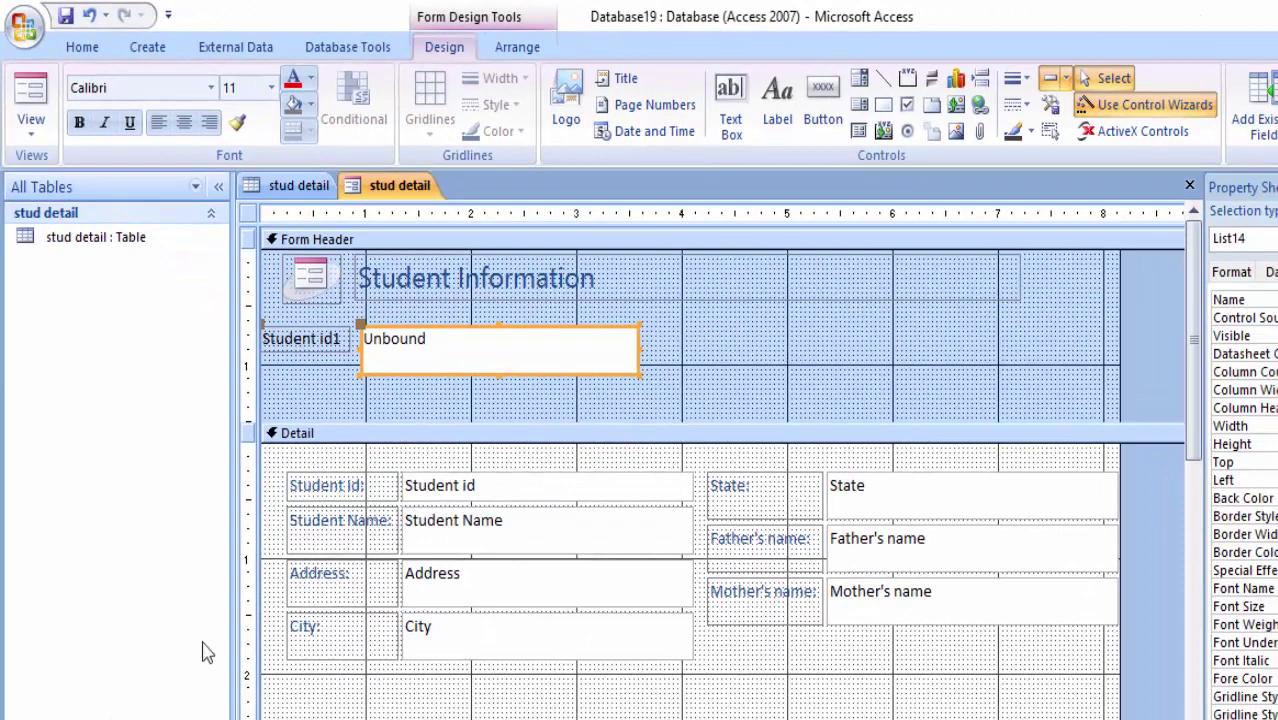
- Switch to Form view and widen the Mother's name, Father's name and Student Name columns
click(31, 95)
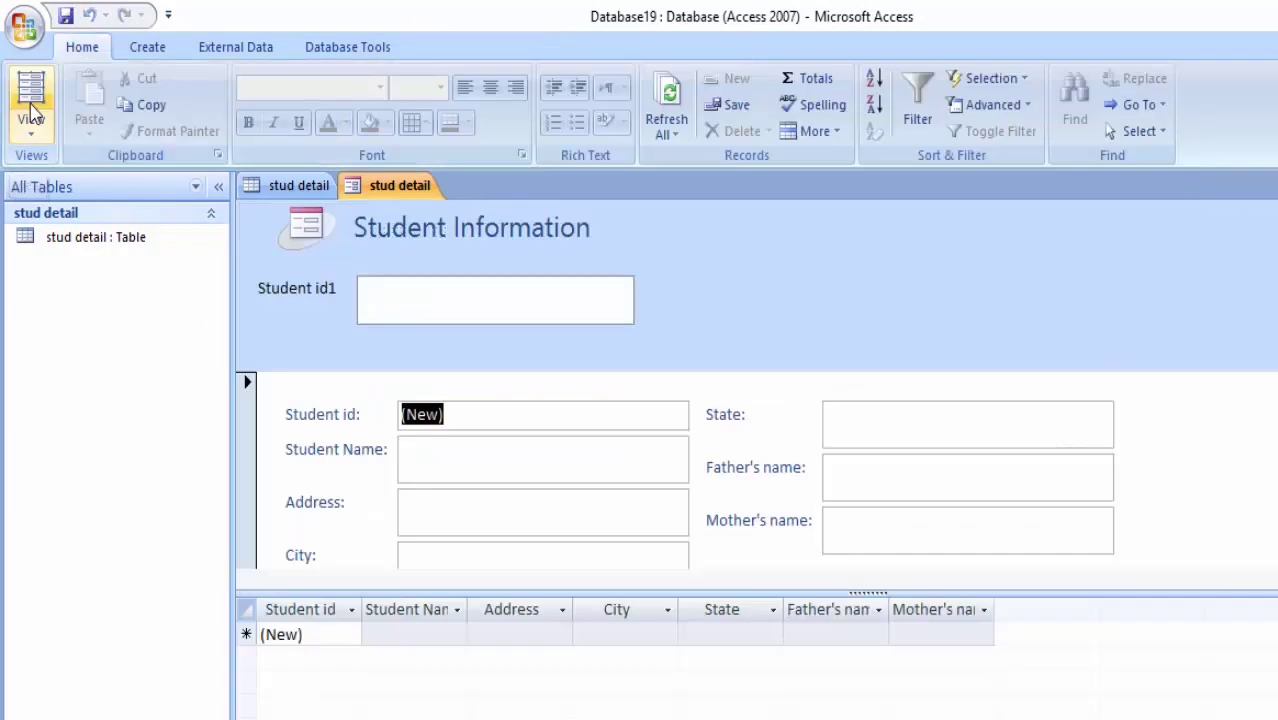
click(380, 632)
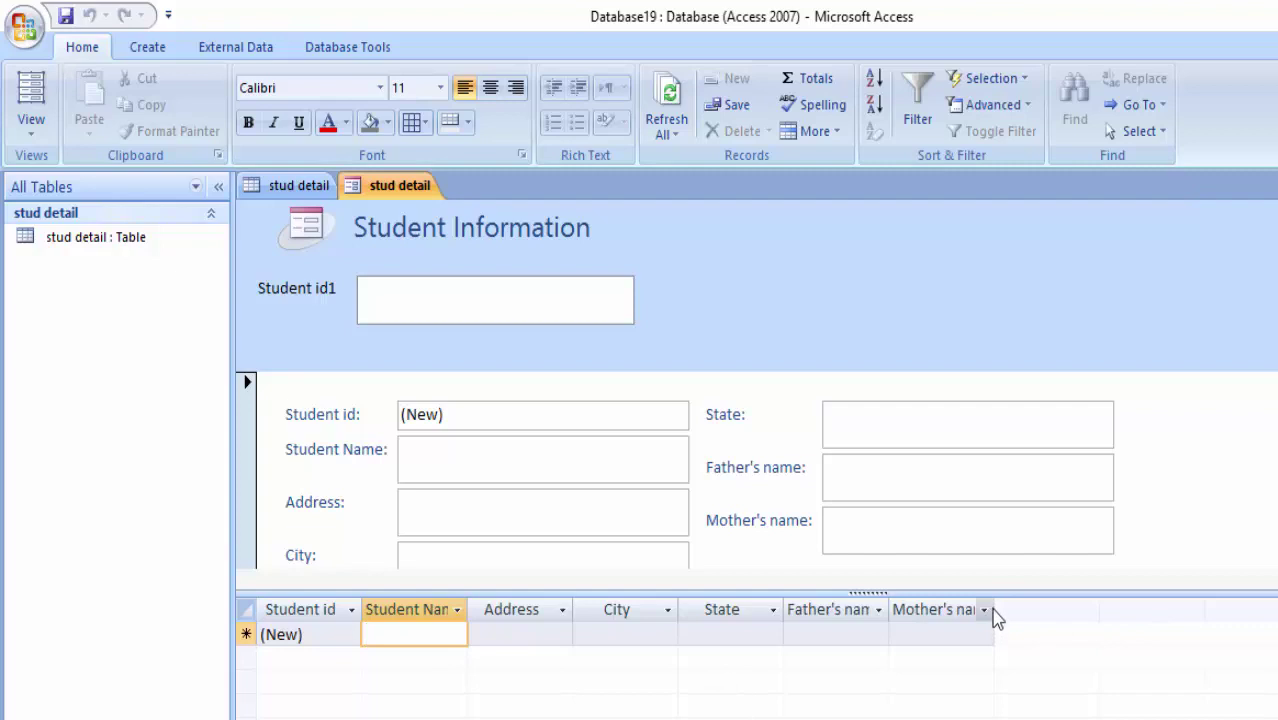
drag(994, 610, 1036, 620)
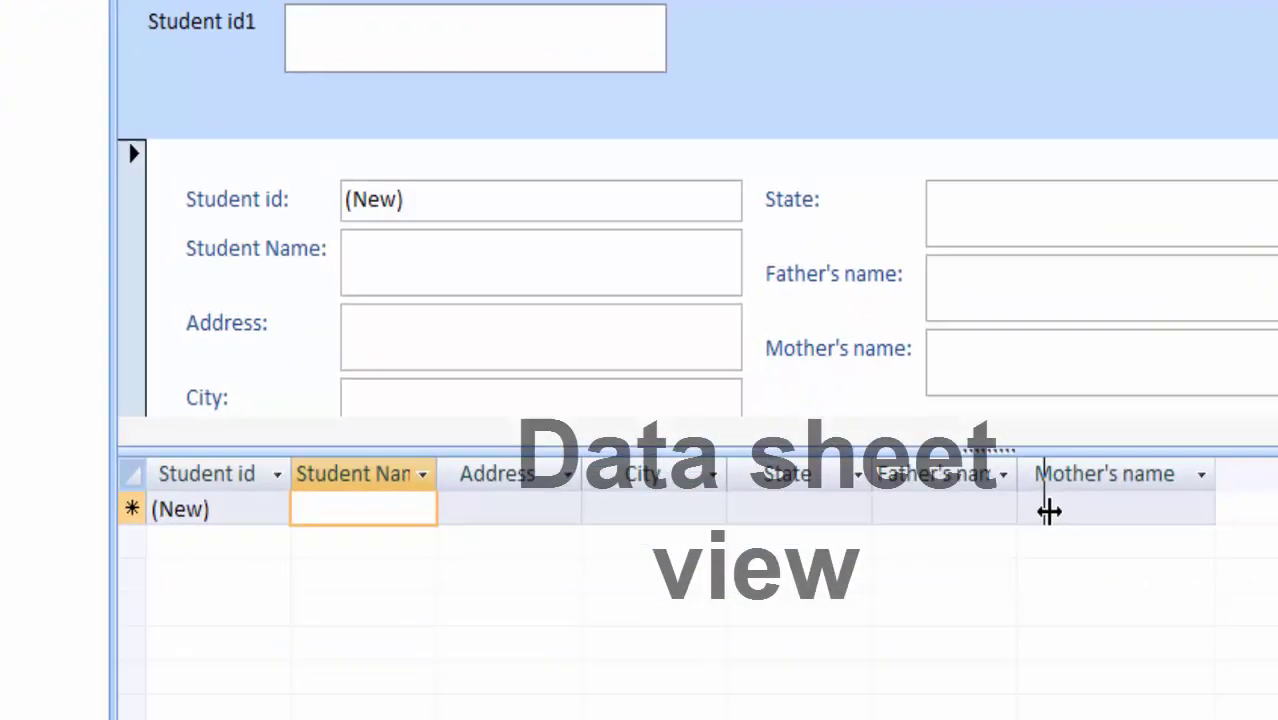
double_click(1048, 512)
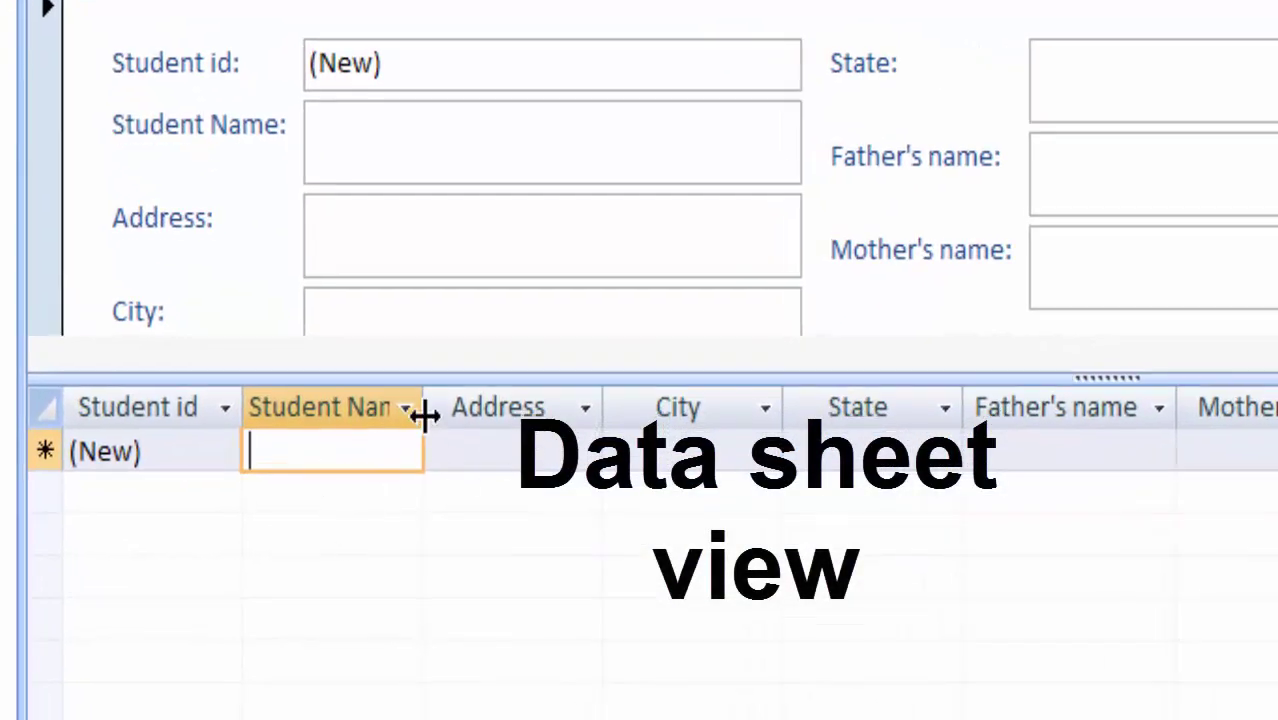
drag(422, 414, 457, 484)
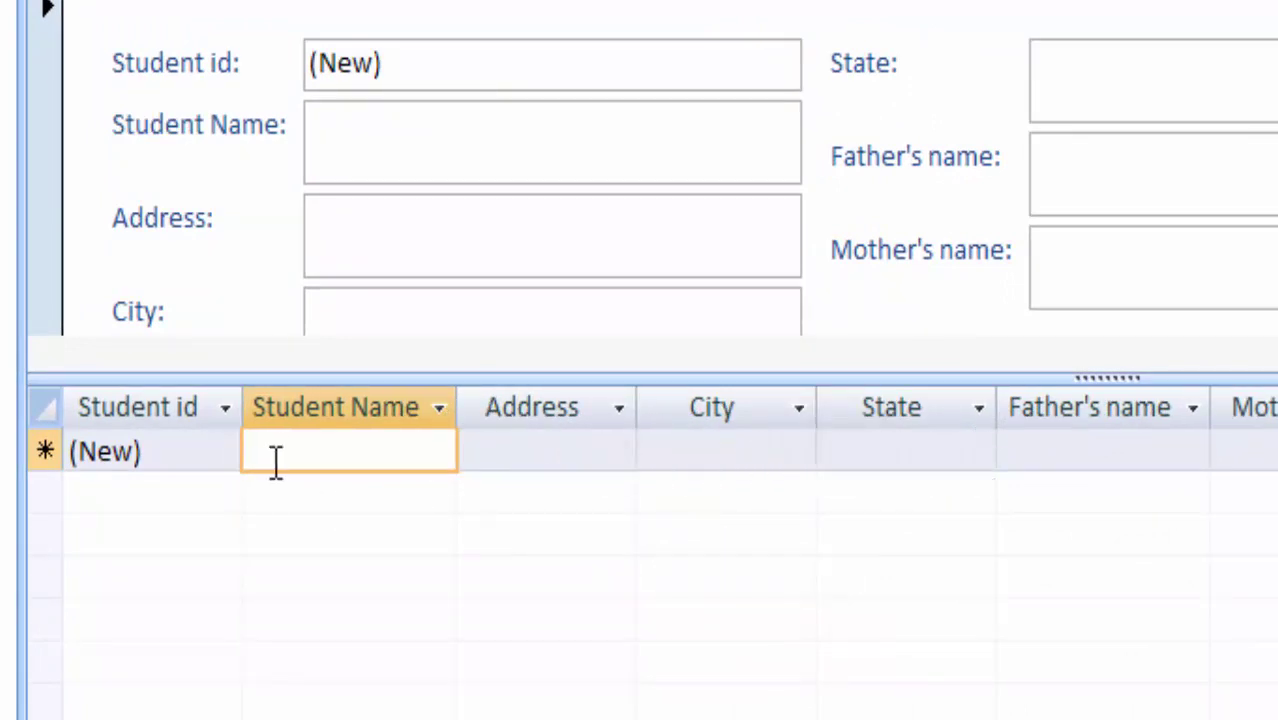
- Enter the first student's name, street address and city Deoria in the new row
text(R)
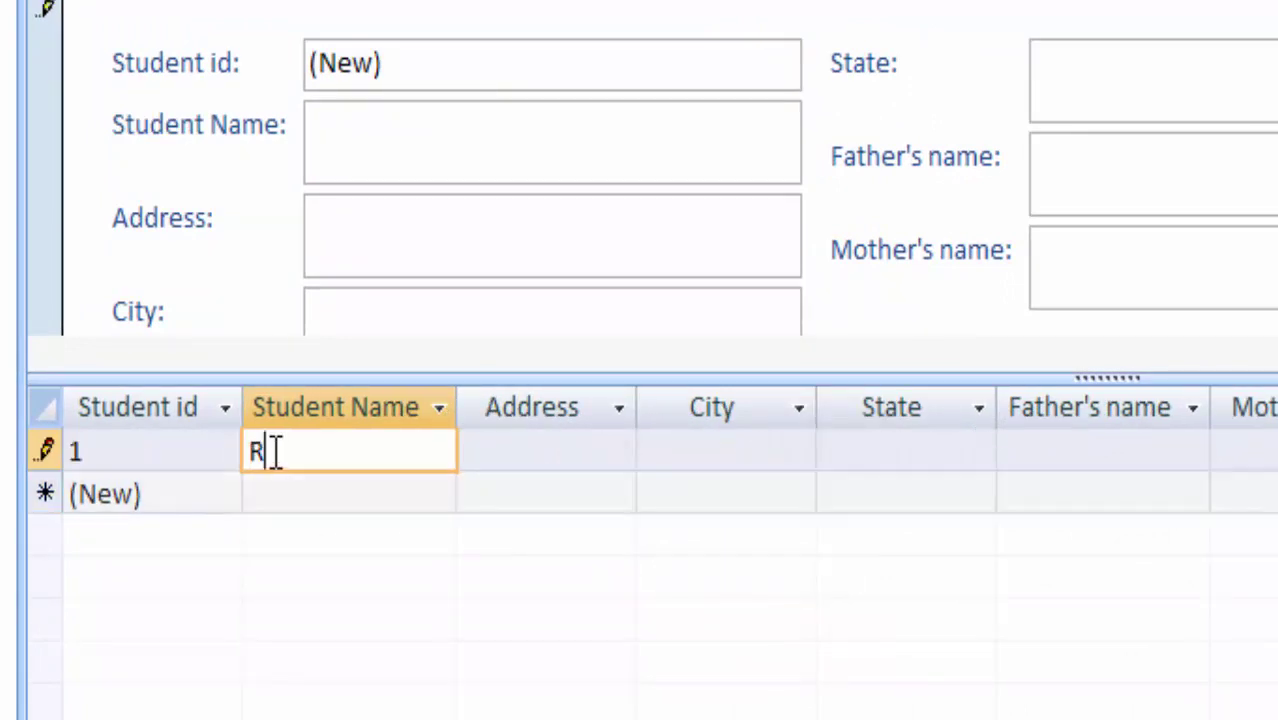
text(am)
key(Tab)
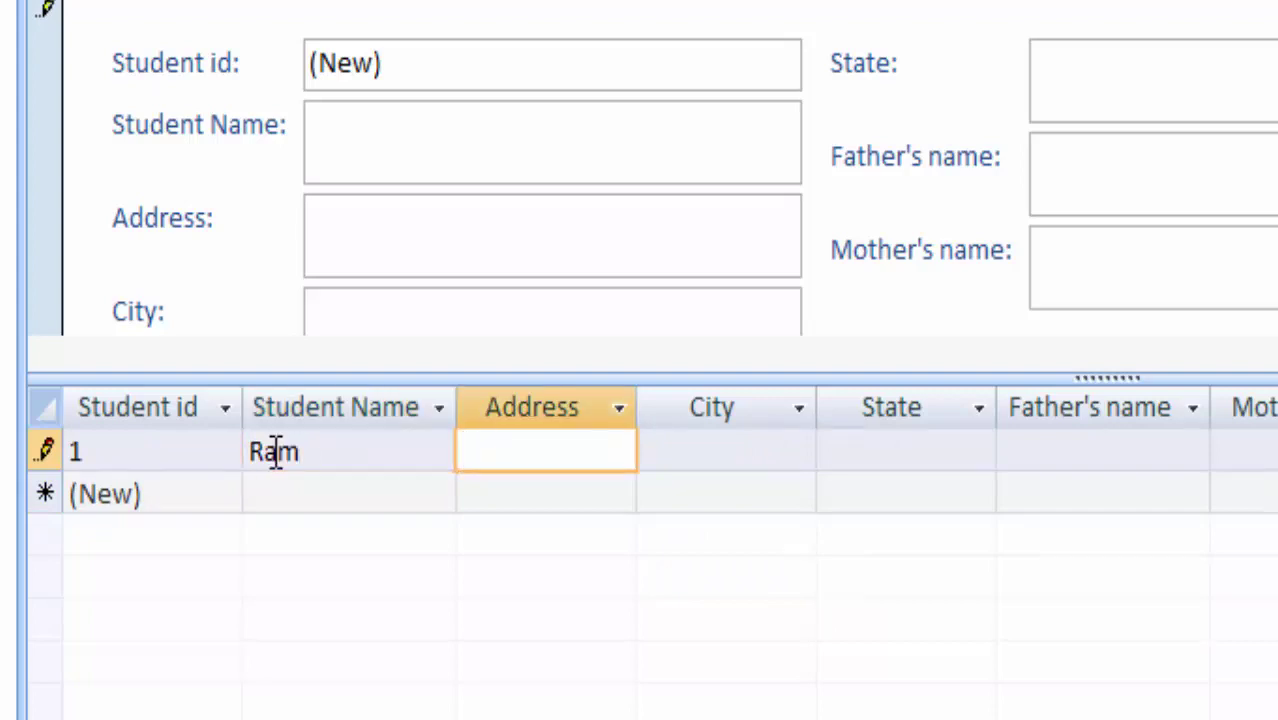
text(New)
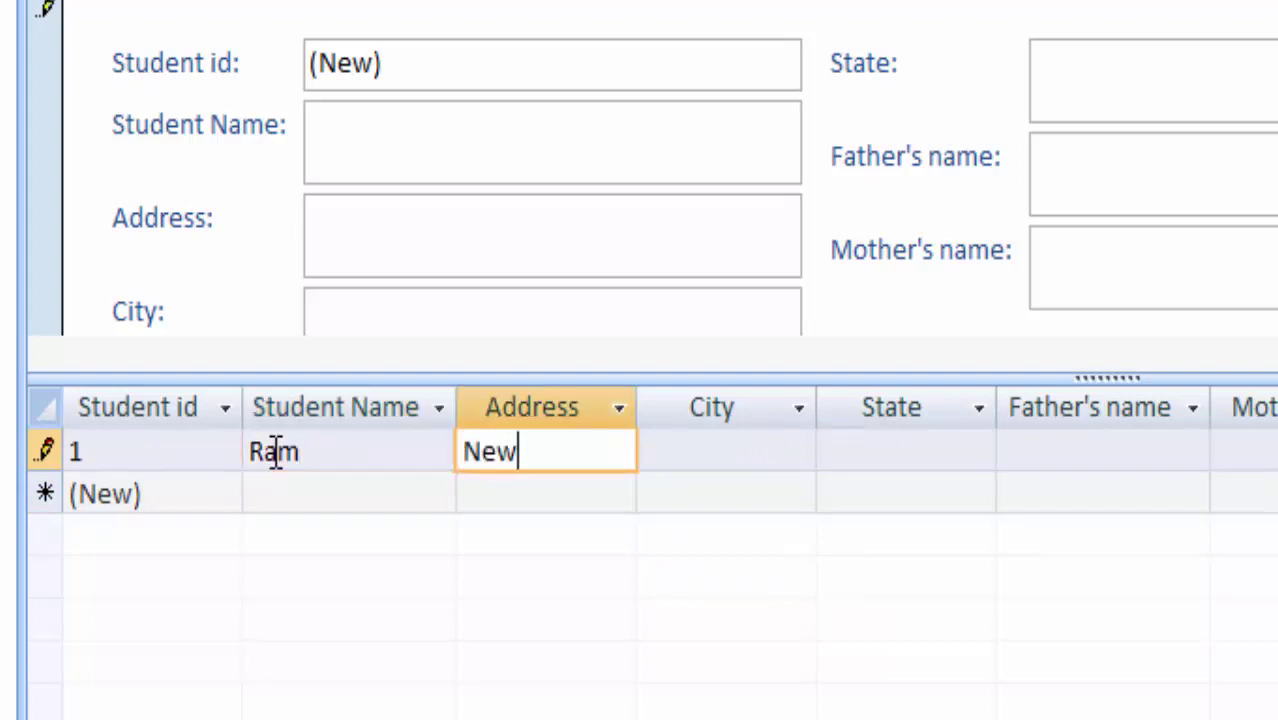
text( colony)
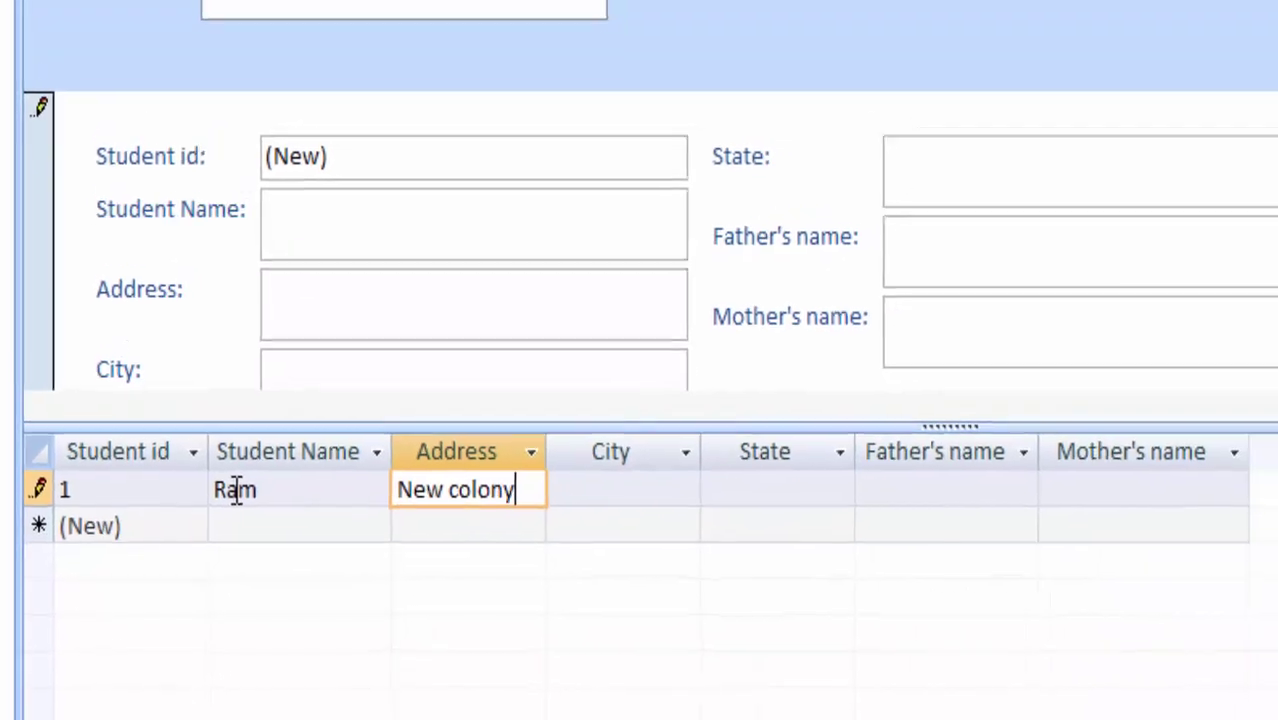
text( Deor)
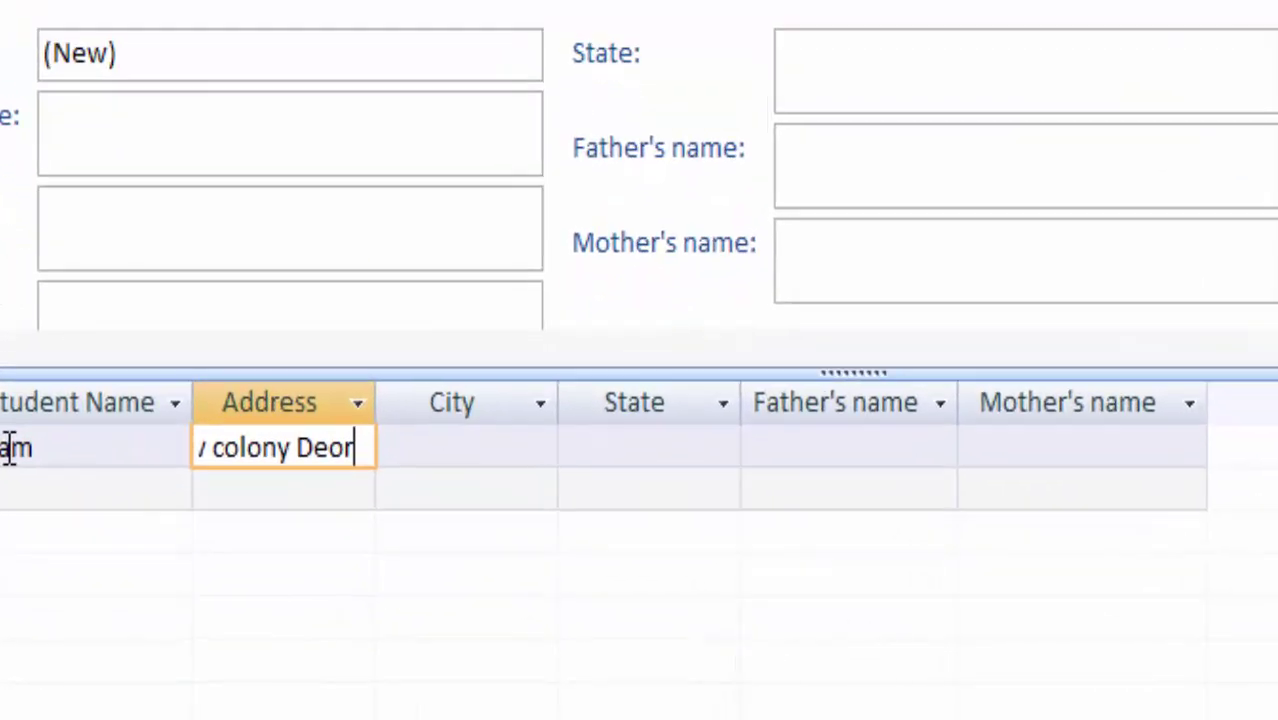
text(ia)
key(Tab)
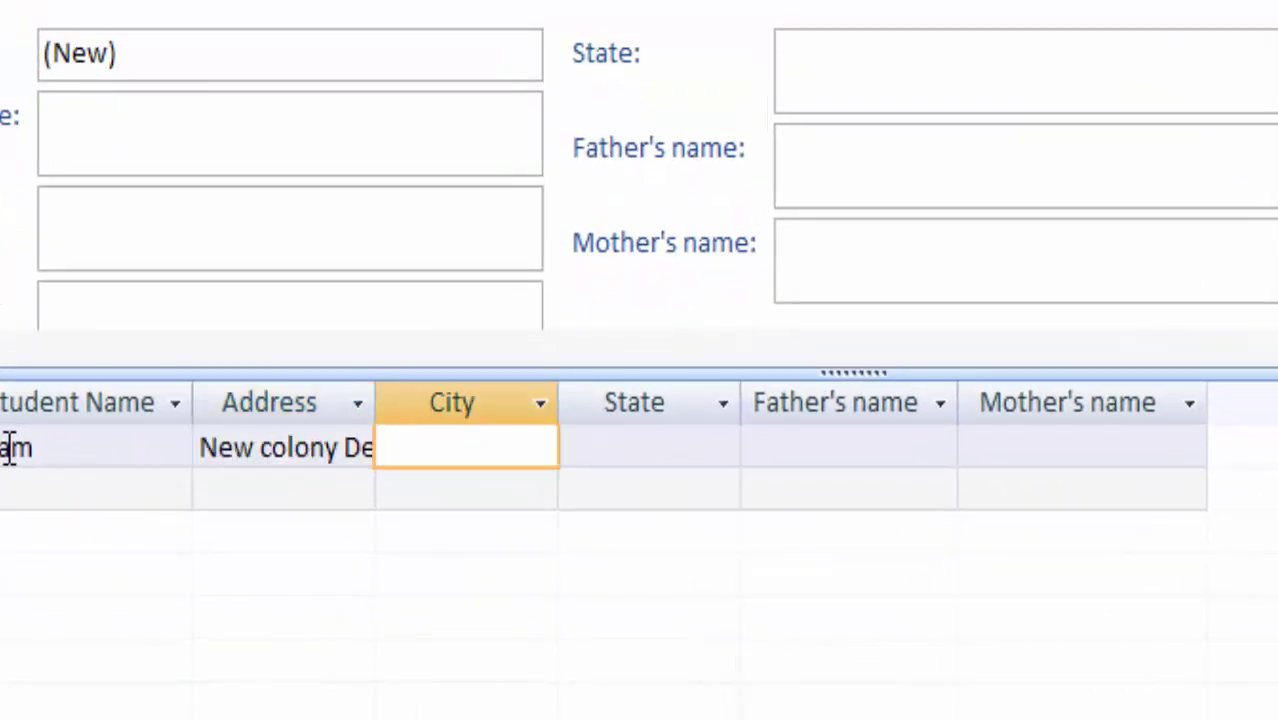
text(Deor)
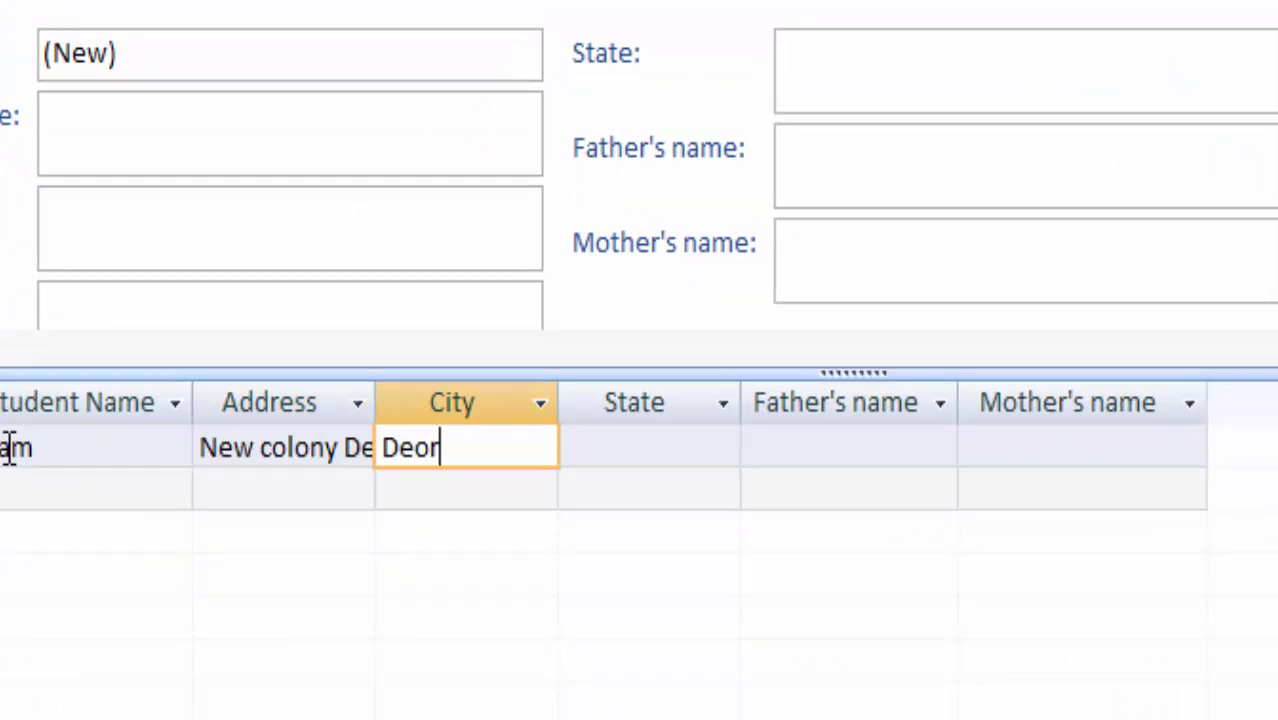
text(ia)
key(Tab)
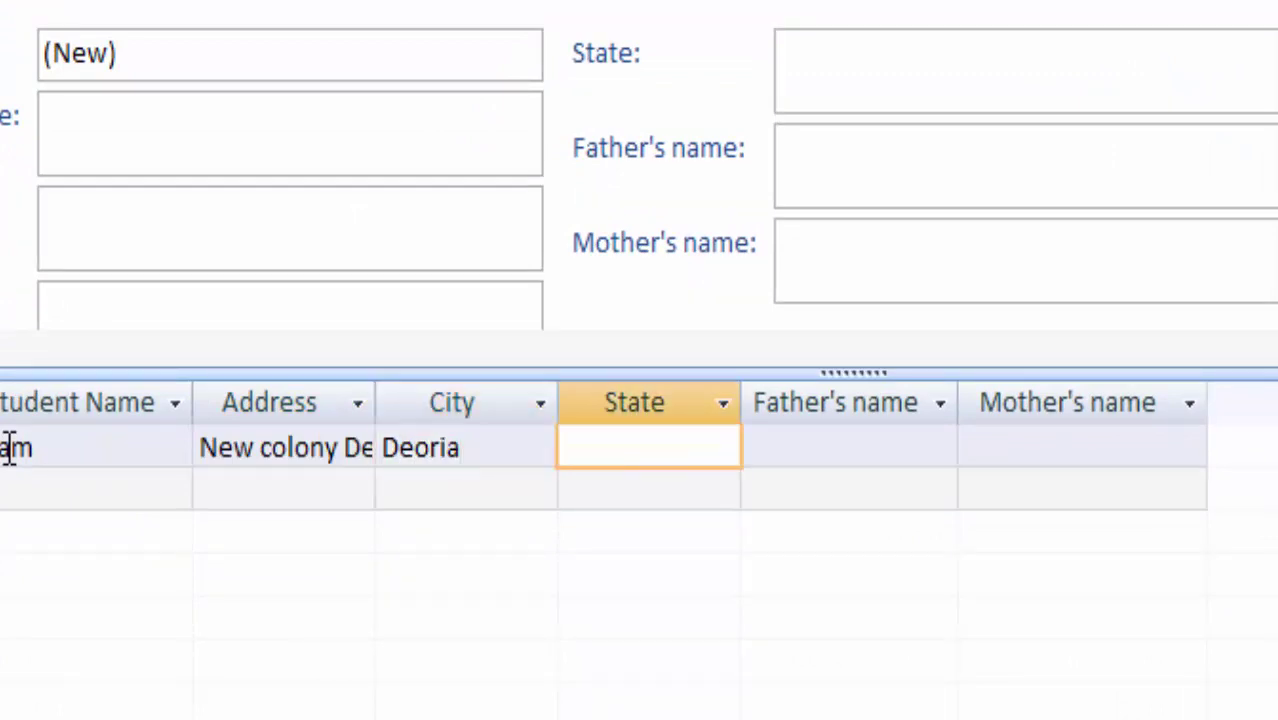
- Fill in state UP plus the father's and mother's names for the first record
text(UP)
key(Tab)
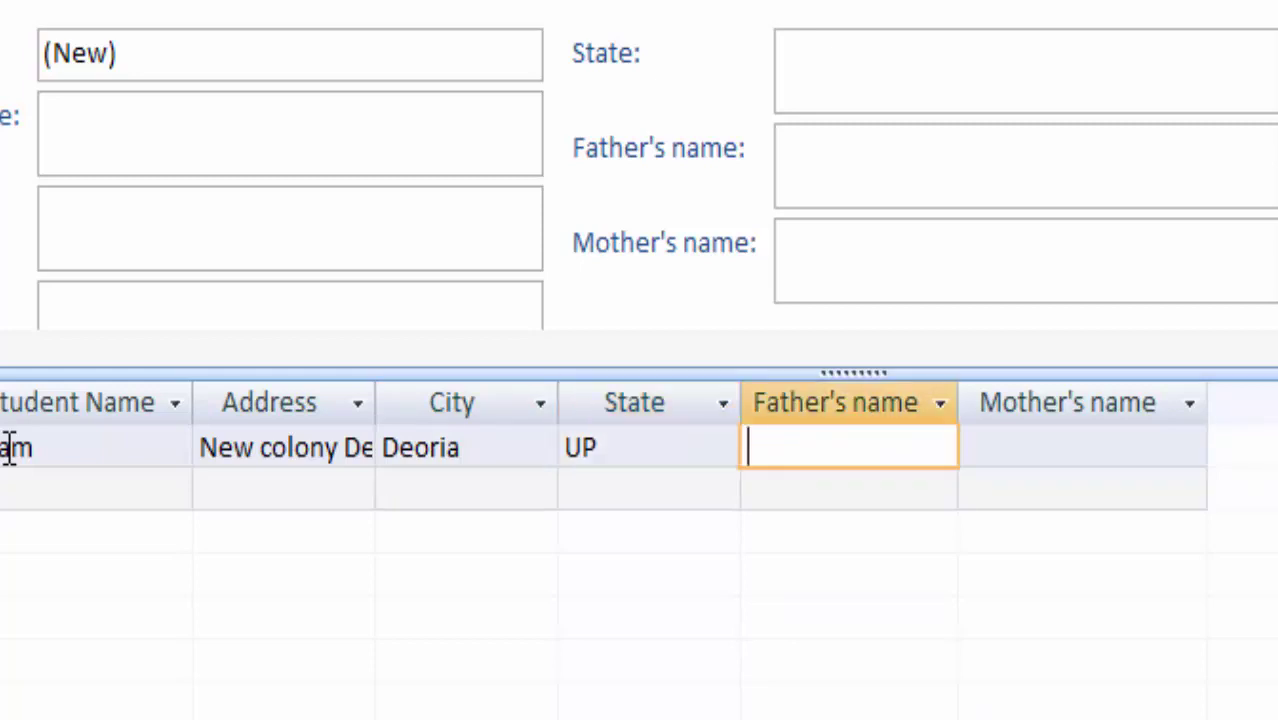
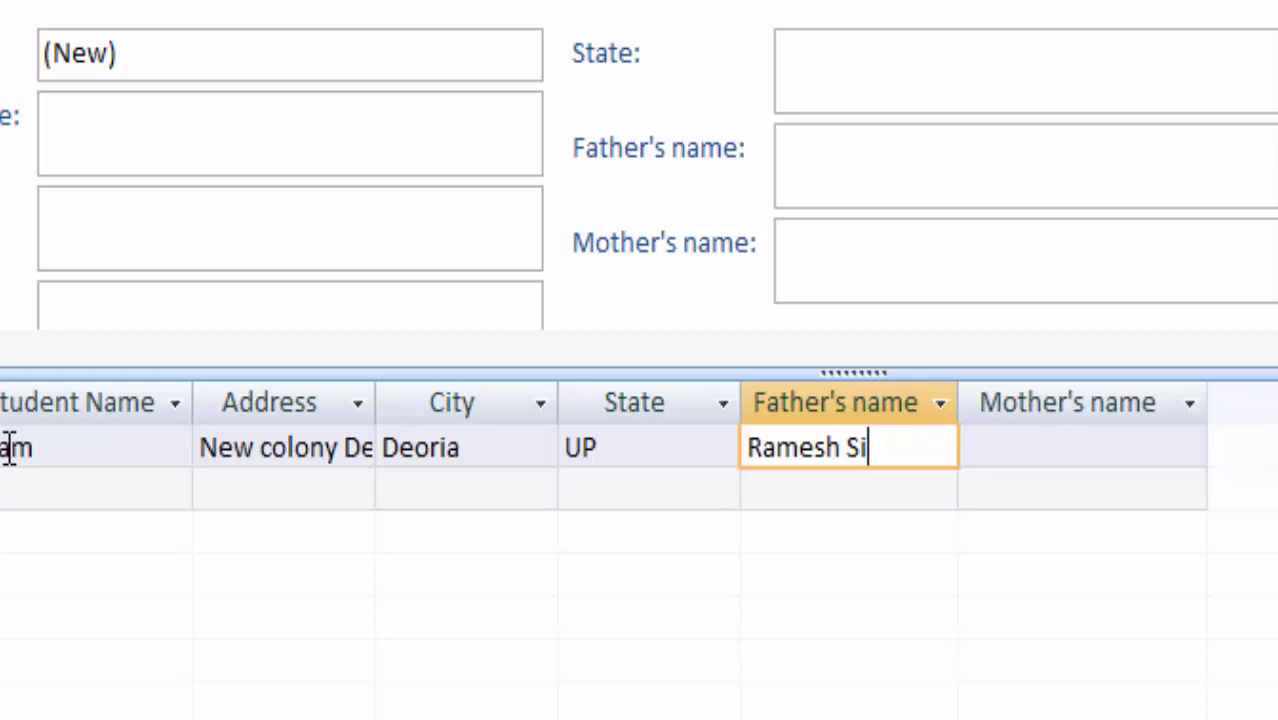
key(Tab)
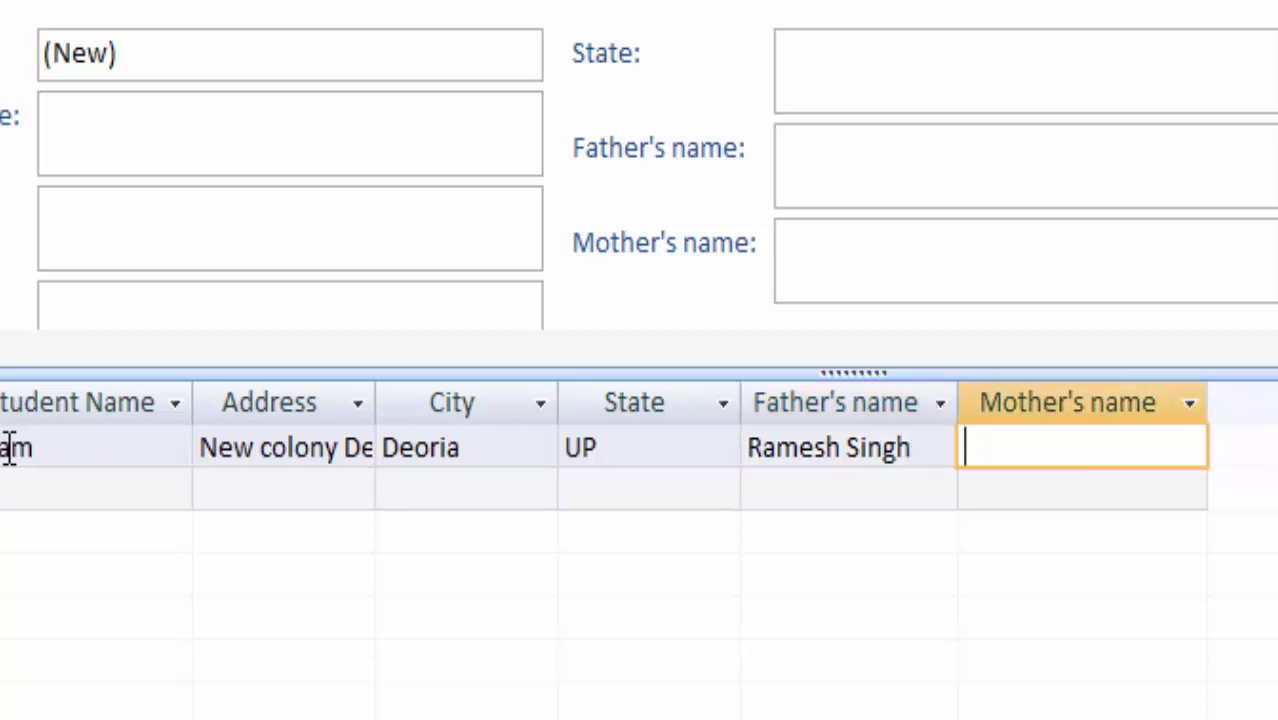
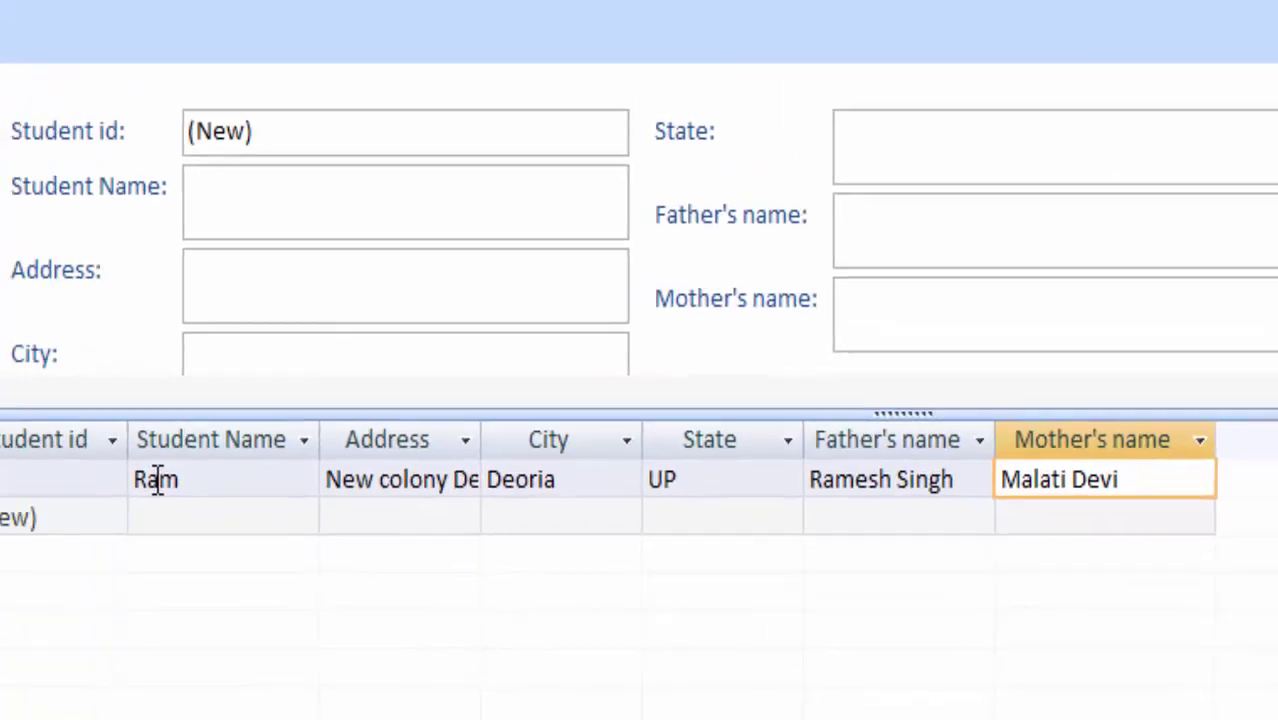
- Complete student 2's parents' names, then start record 3 with the student's name
click(257, 540)
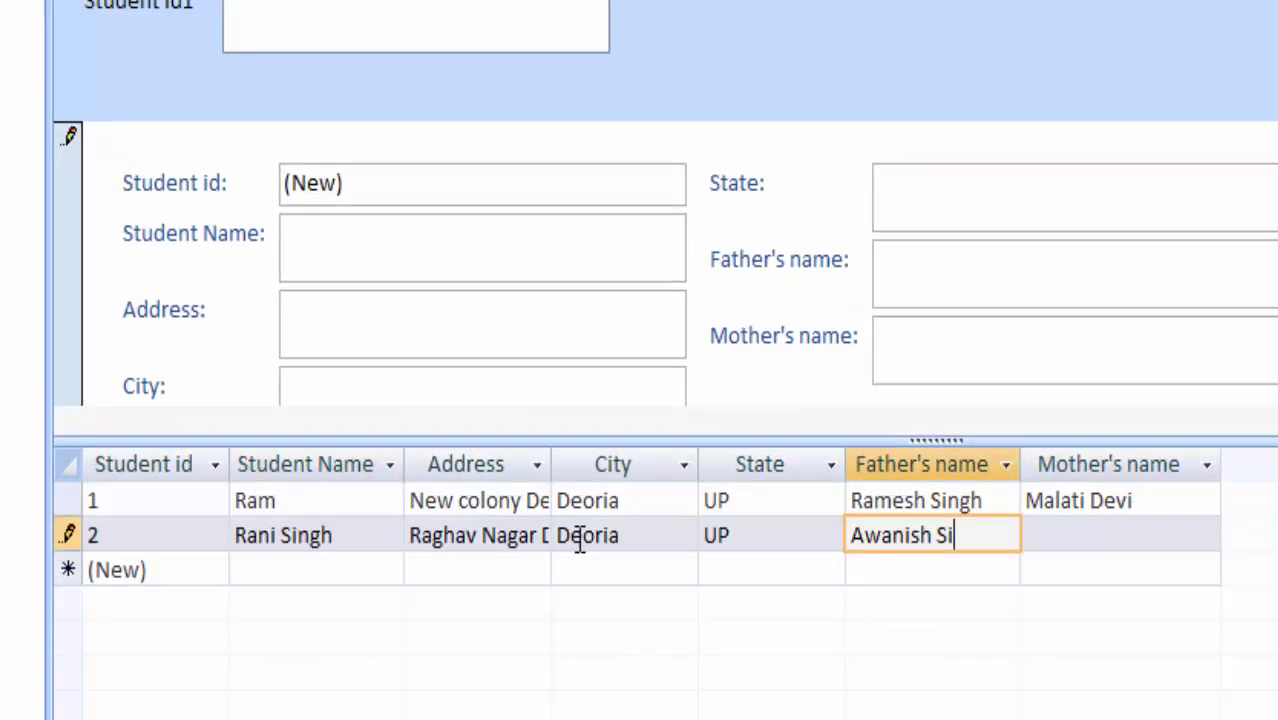
text(ngh)
key(Tab)
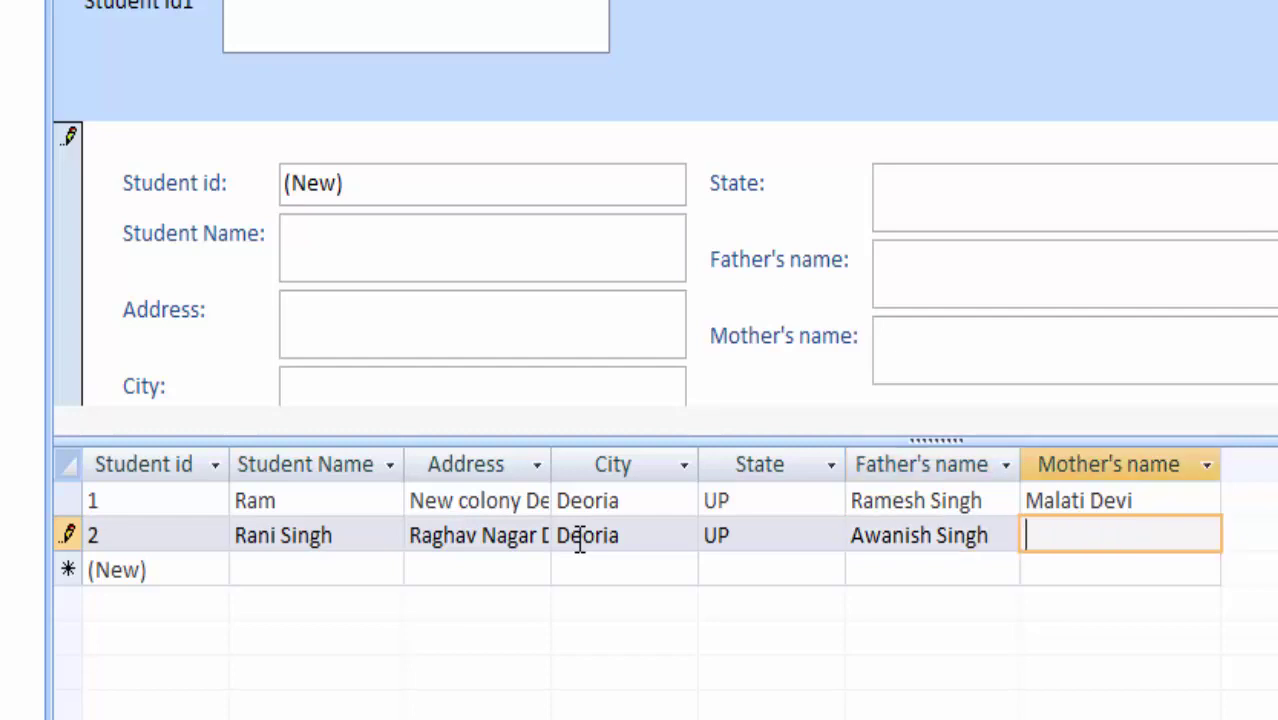
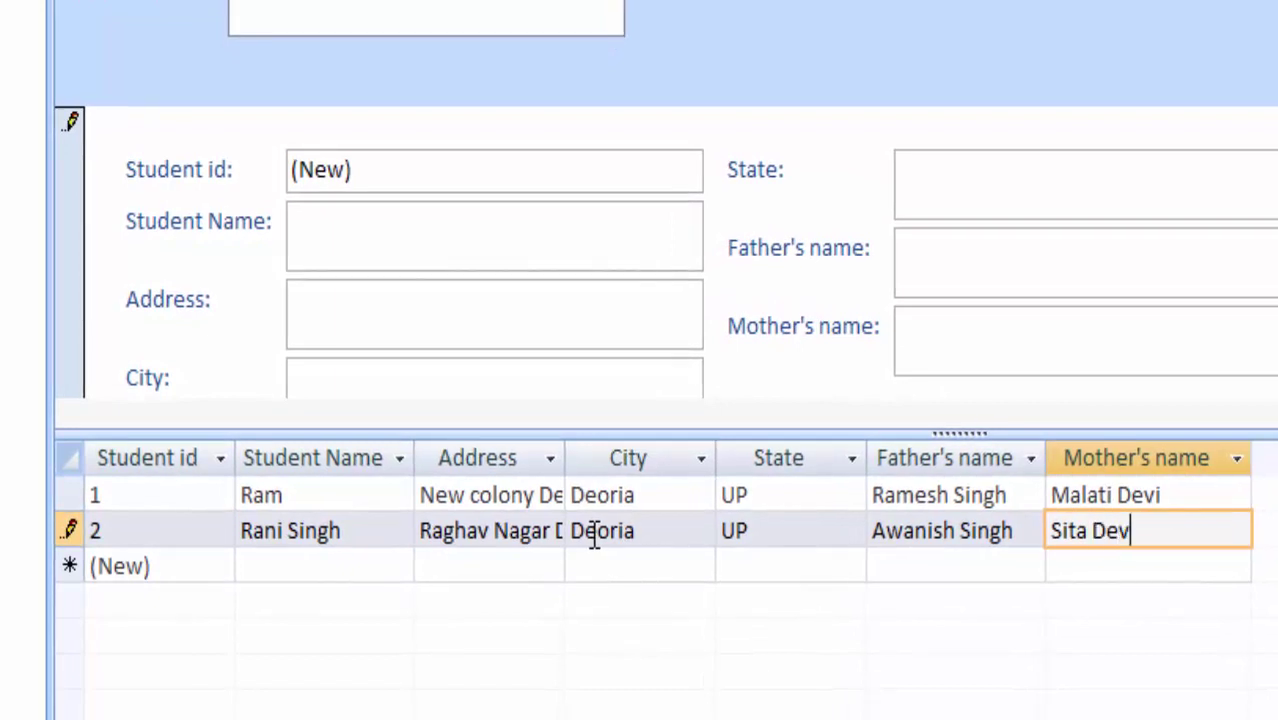
key(Tab)
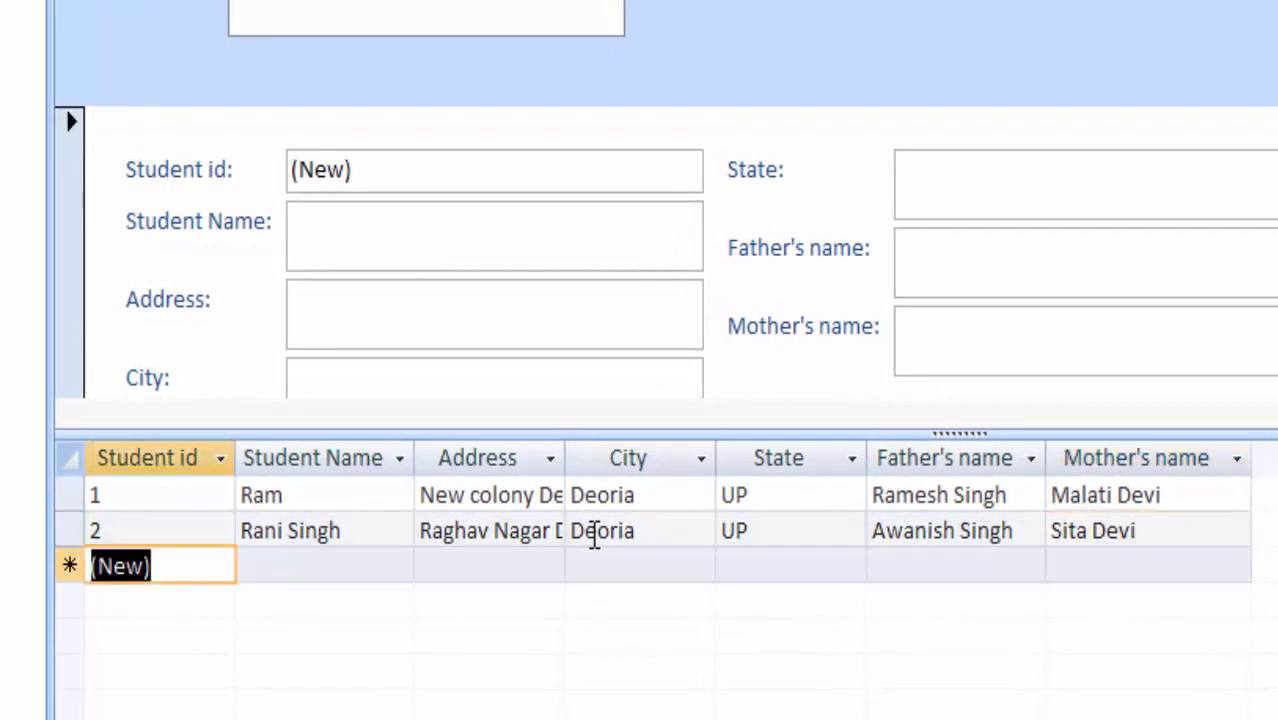
key(Tab)
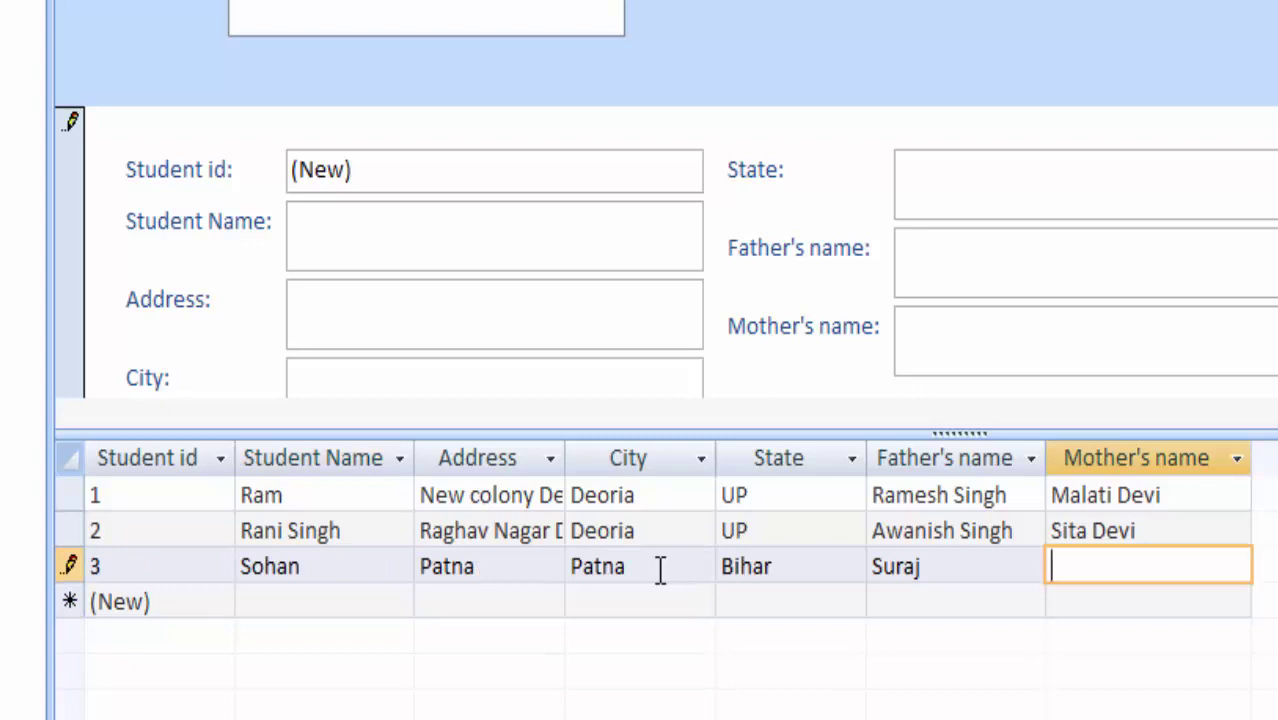
text(Reen)
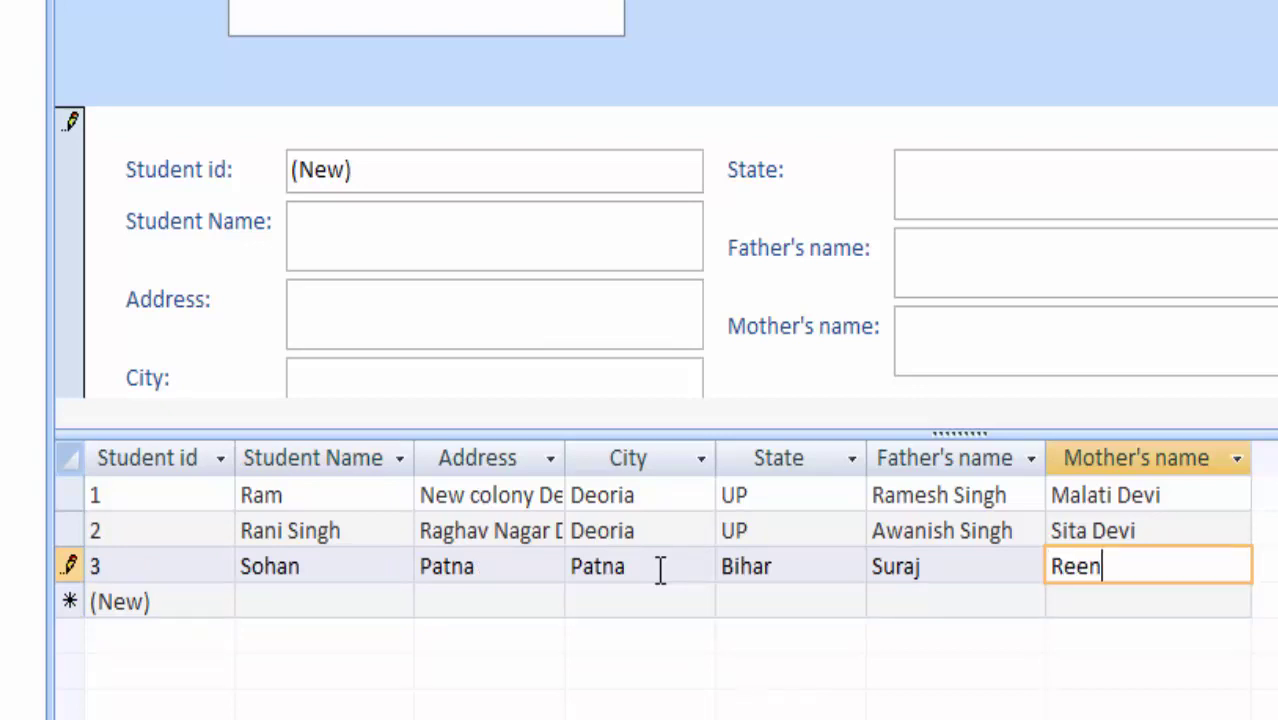
text(a)
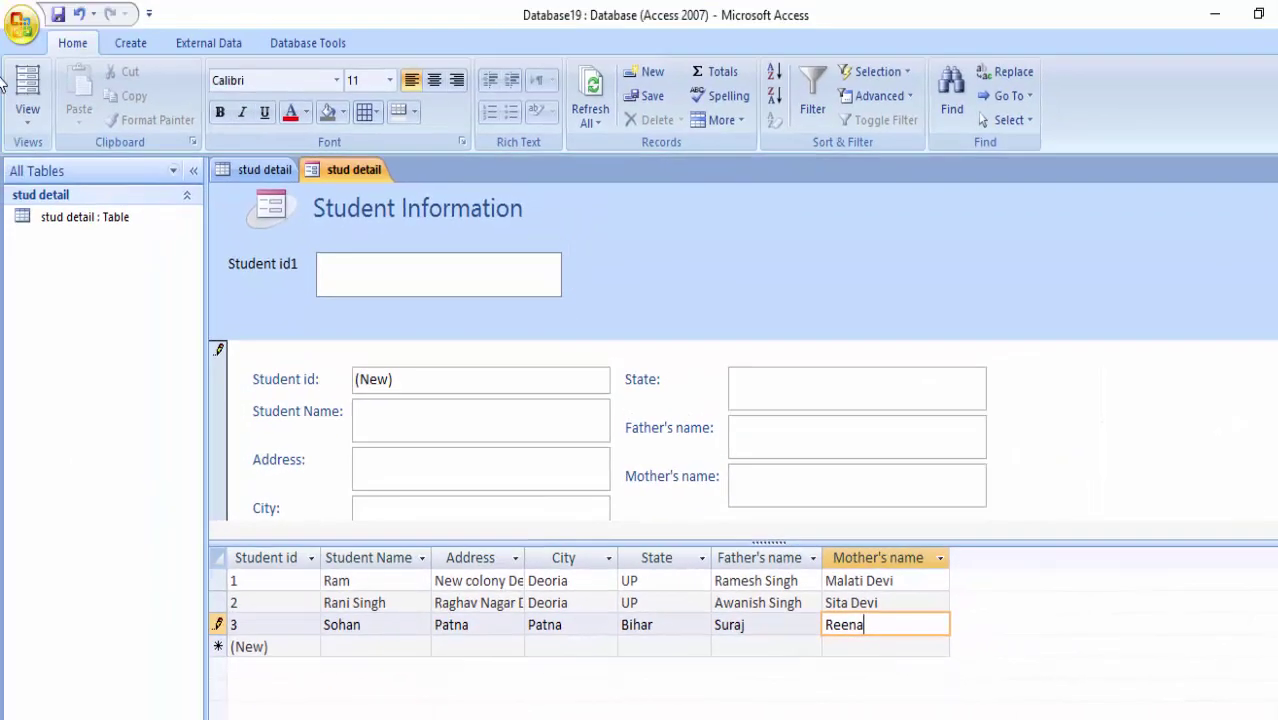
- Save the split form under the name 'stud detail'
click(22, 22)
click(60, 176)
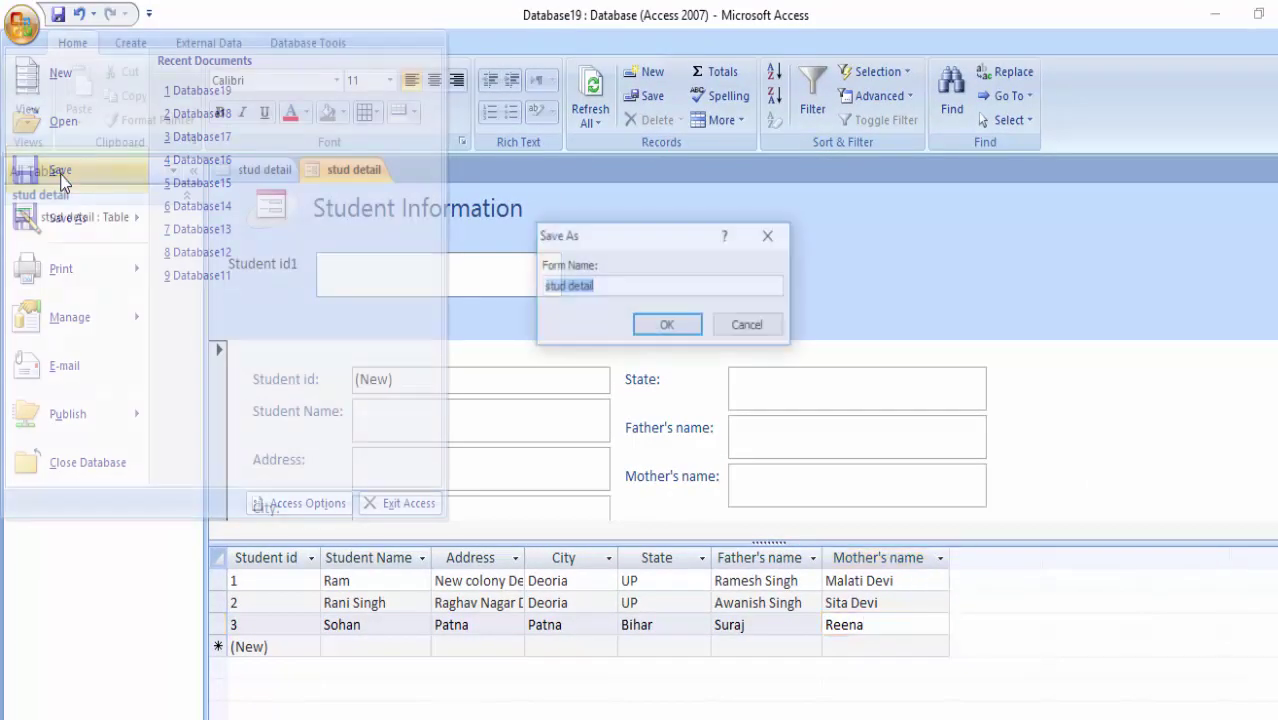
click(666, 327)
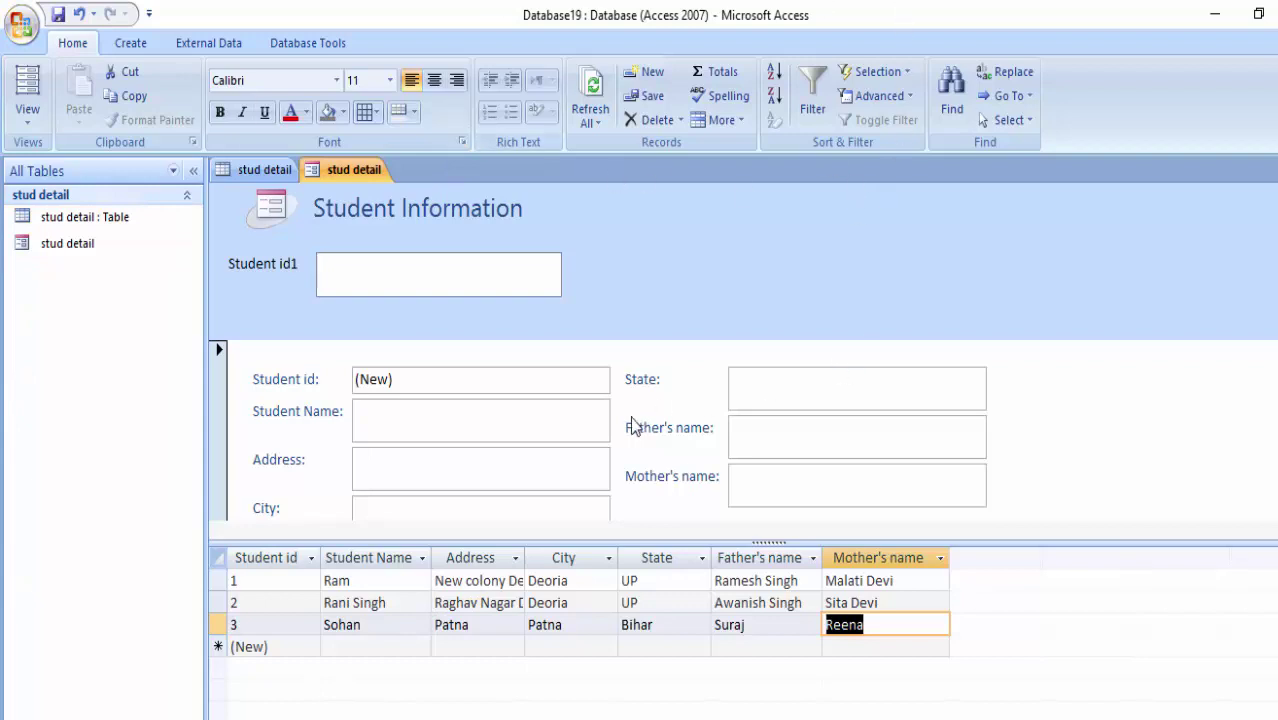
- Try the still-empty Student id1 list, then close Access without saving the table layout
click(420, 280)
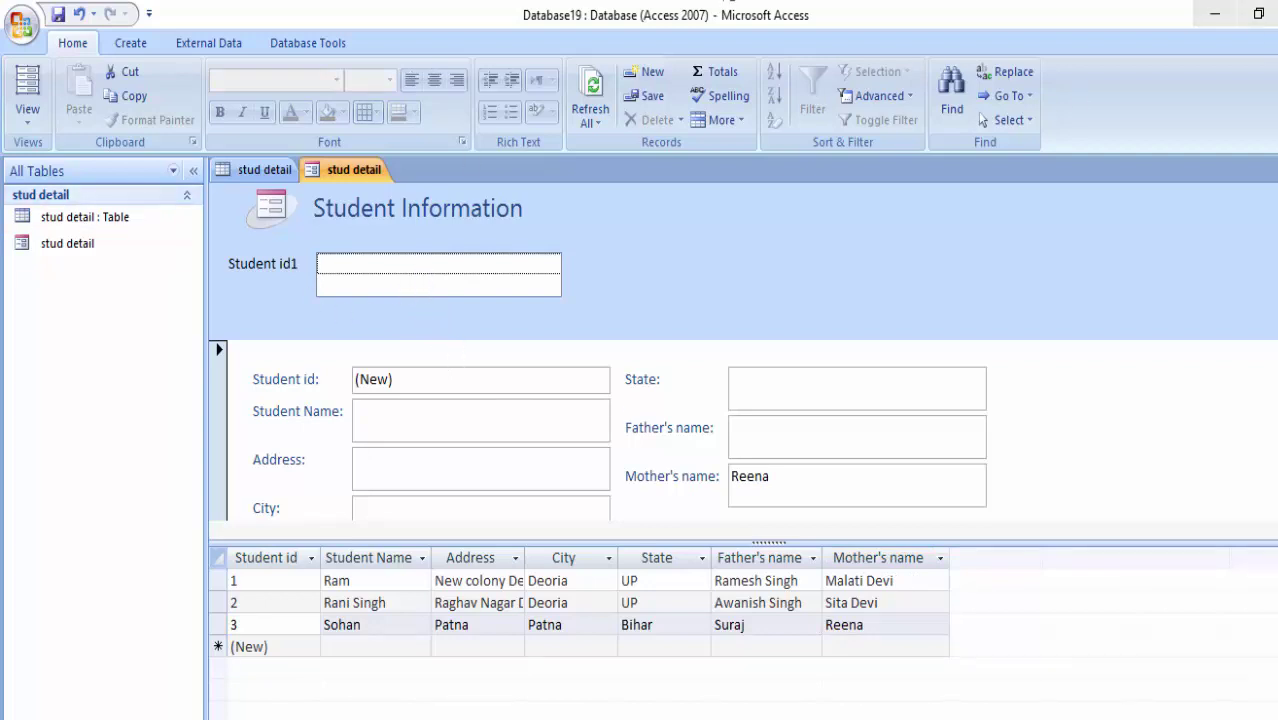
click(1270, 12)
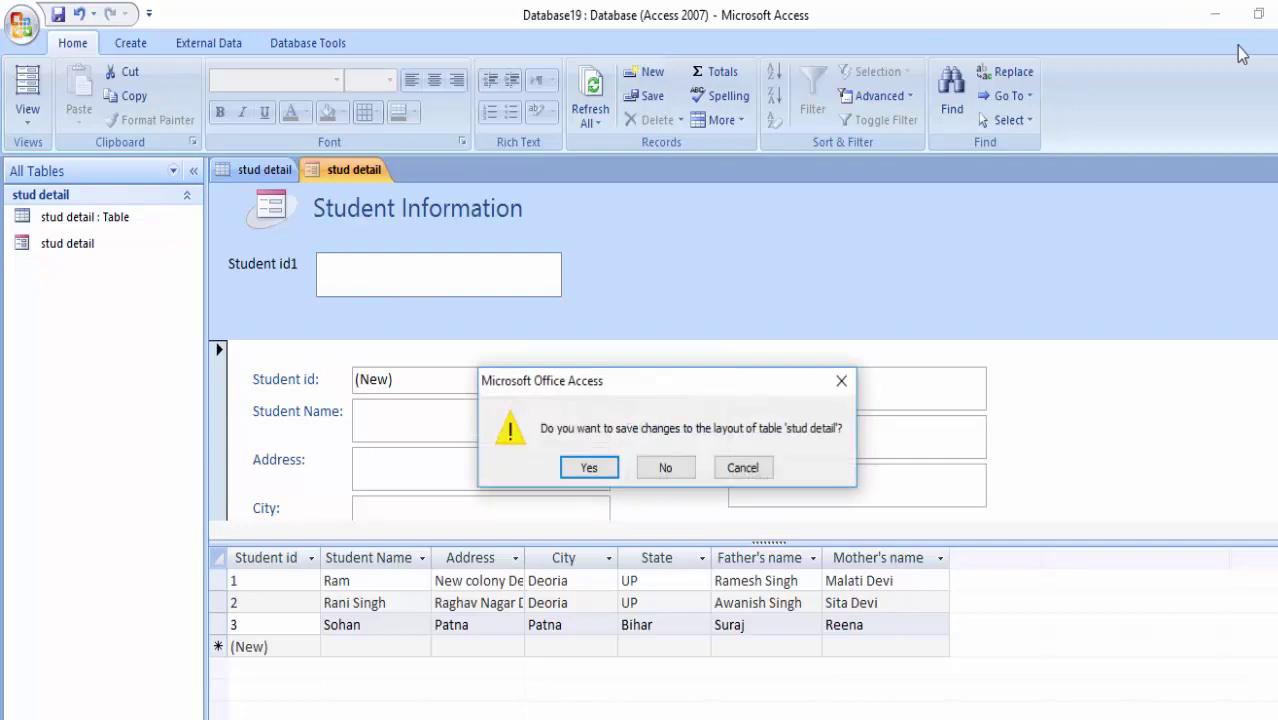
click(665, 470)
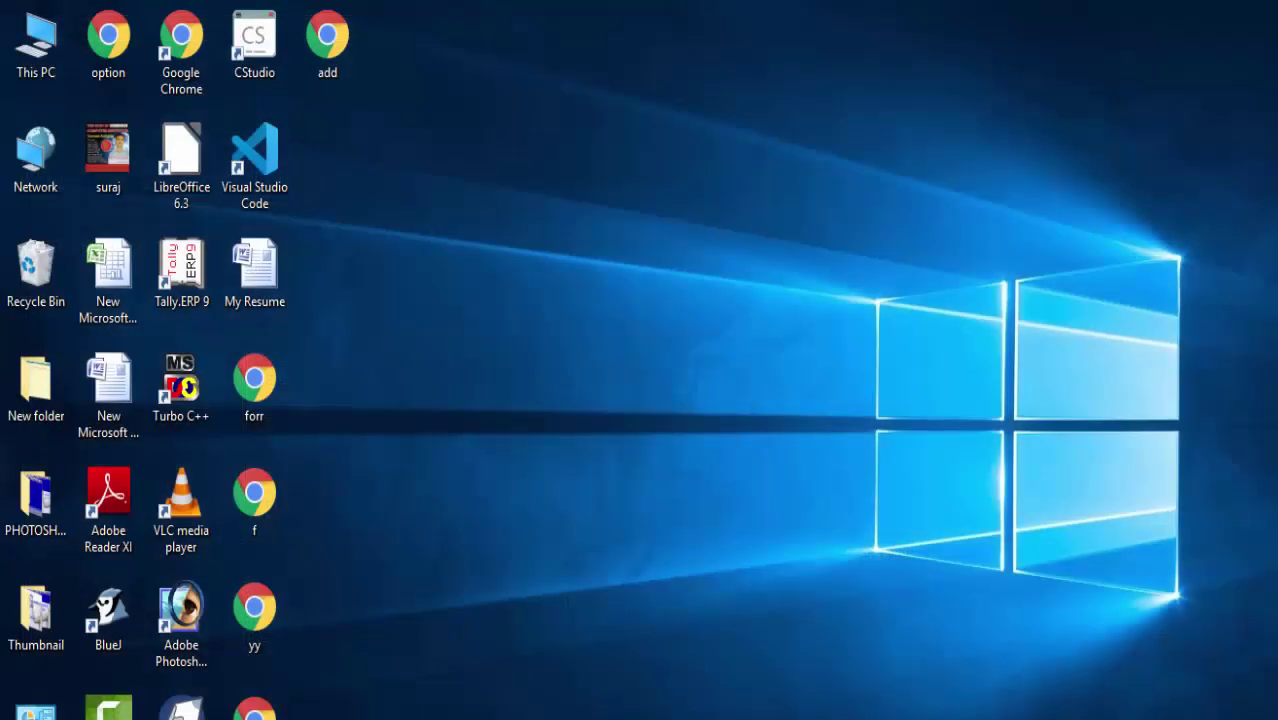
- Relaunch Access 2007 via an 'ms' search and open Database19's stud detail form
key(super)
text(ms)
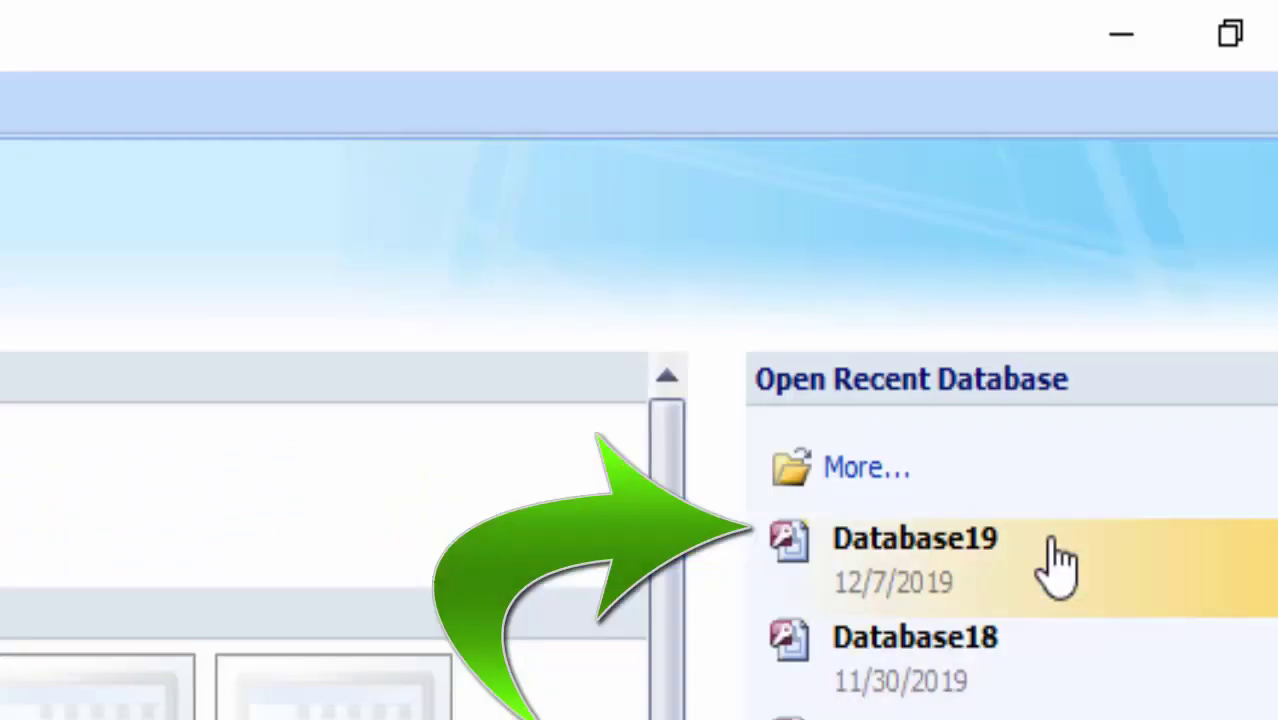
click(1056, 562)
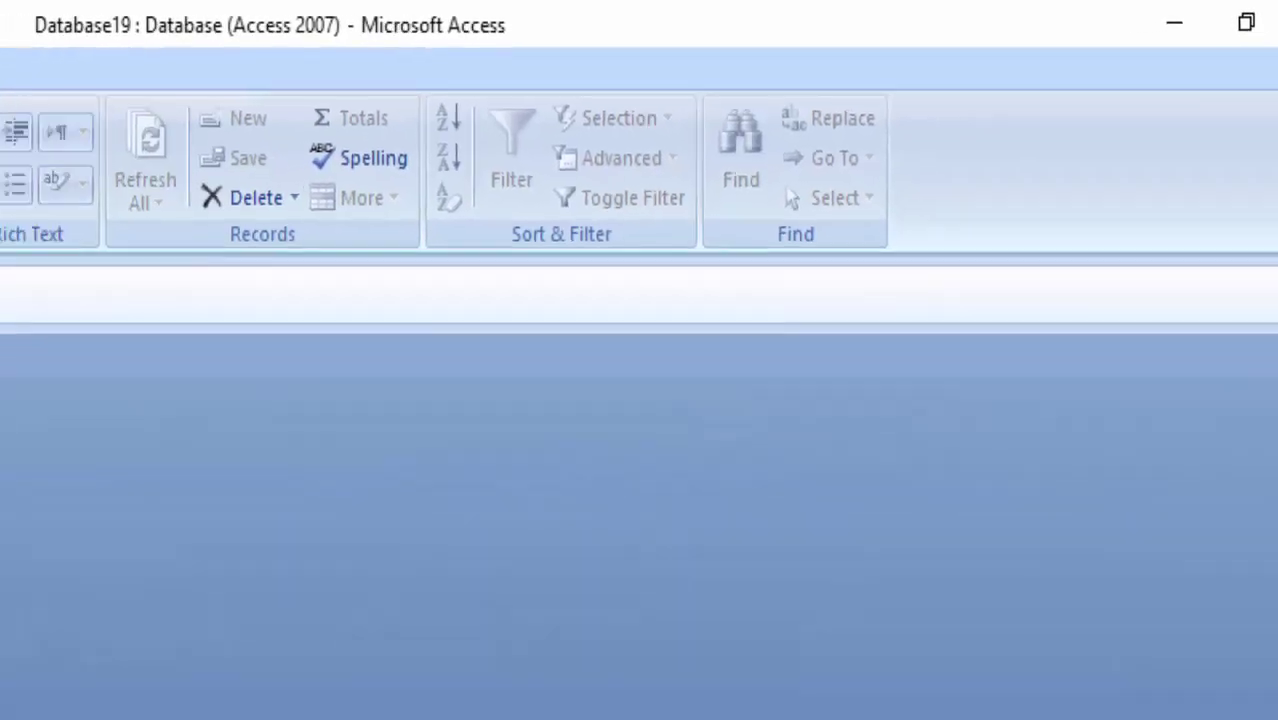
double_click(88, 292)
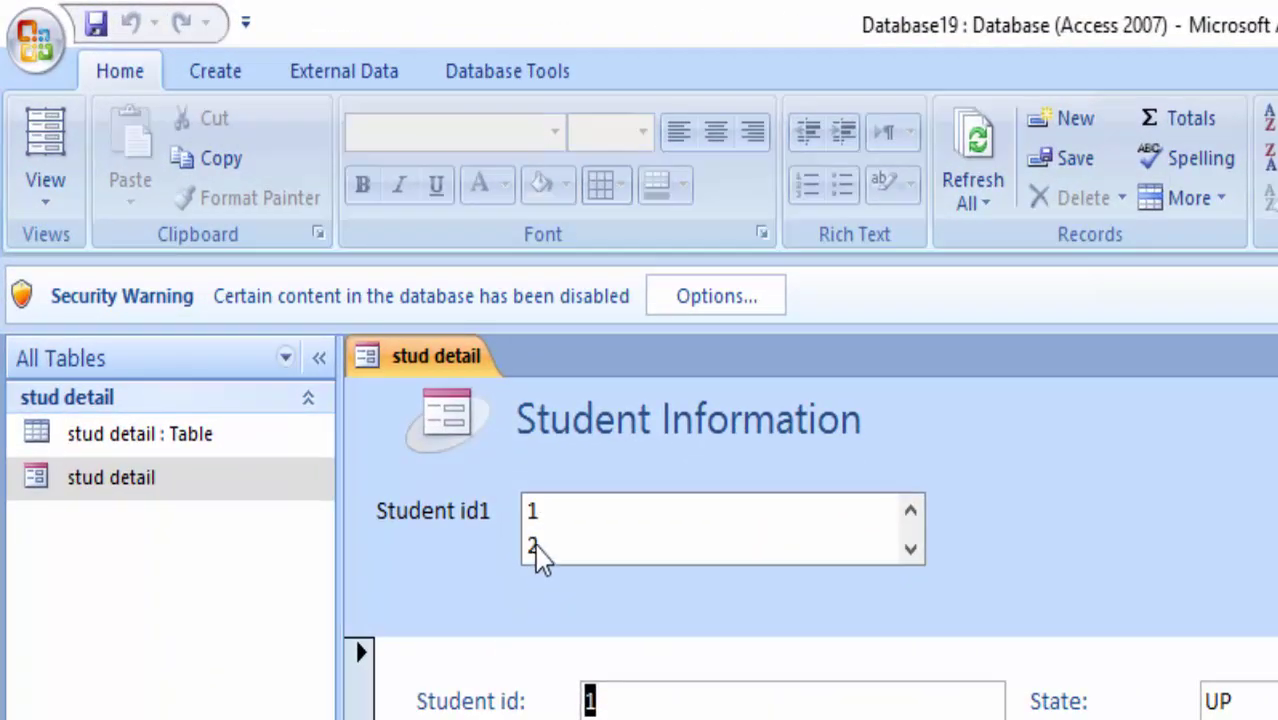
- Start a new fourth student record, entering the student name 'Yuvi'
click(910, 550)
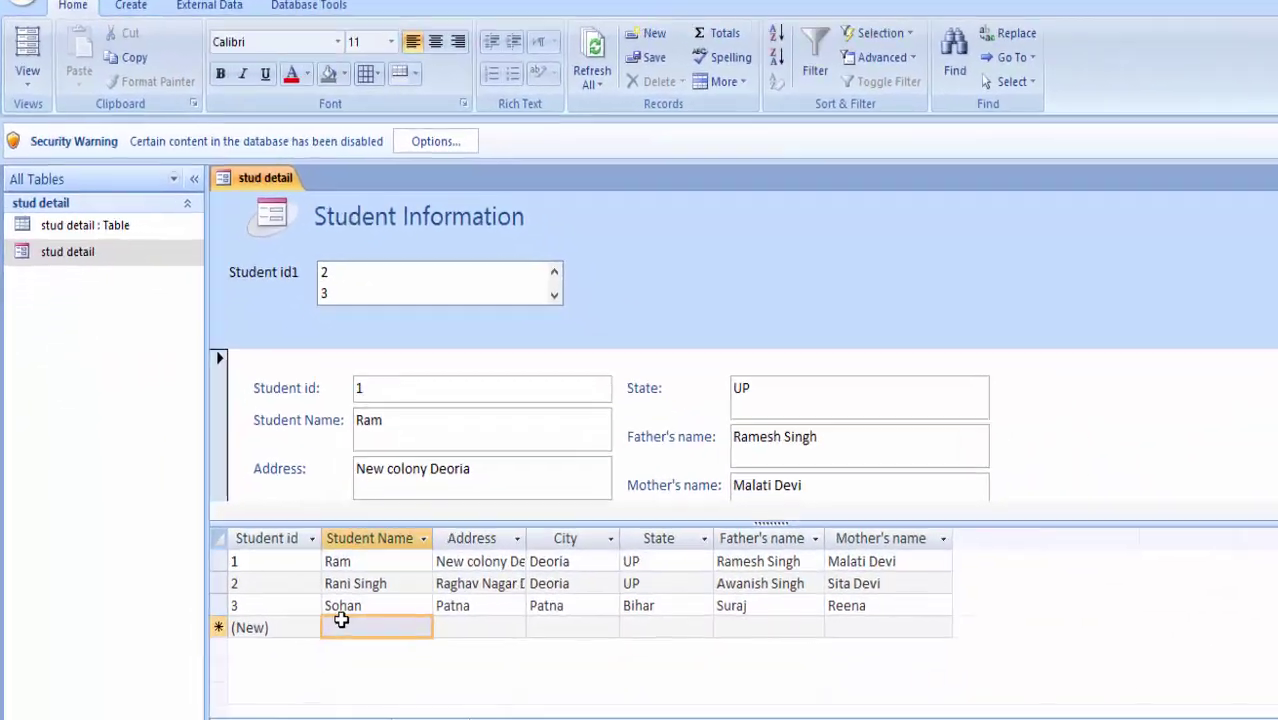
click(341, 623)
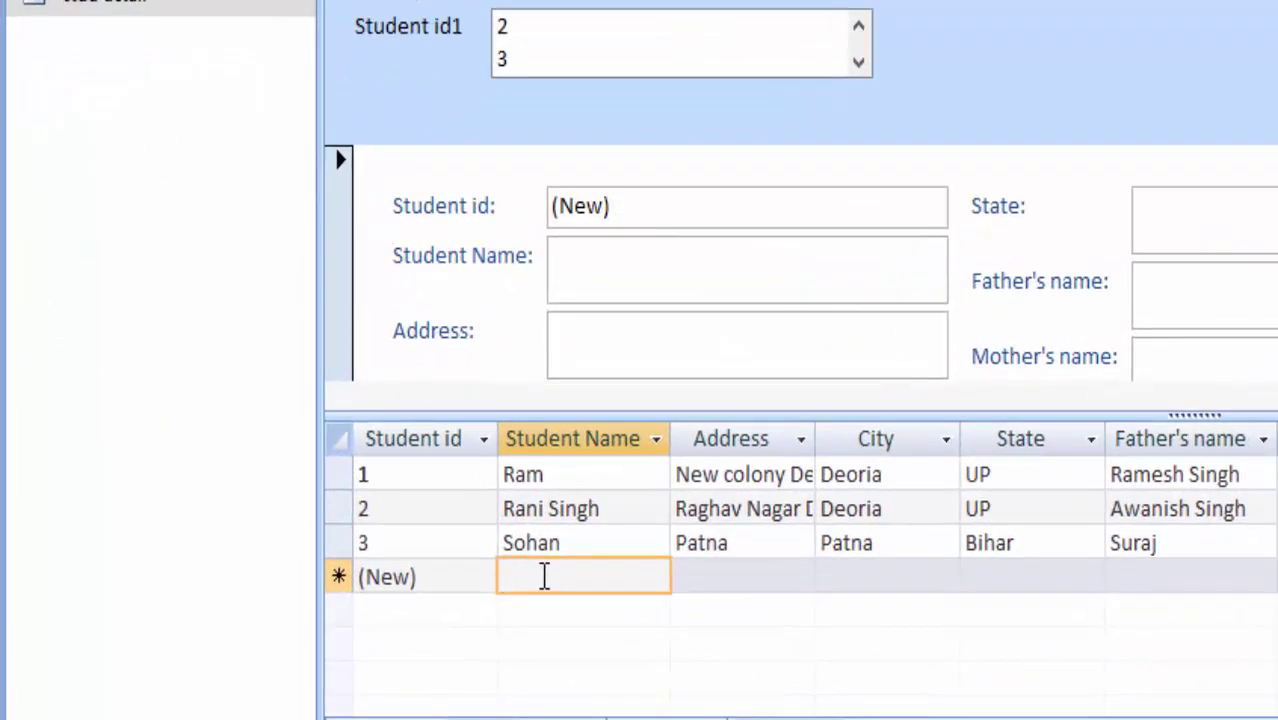
text(Yuvraj)
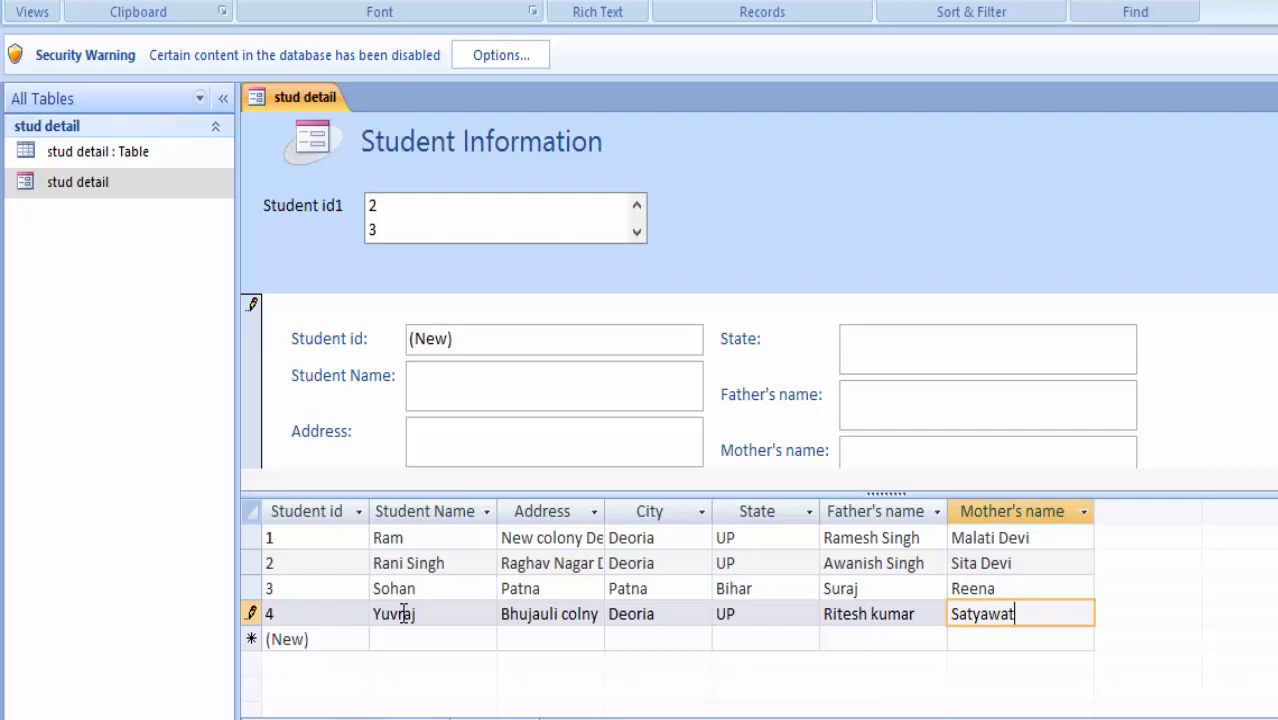
text(i)
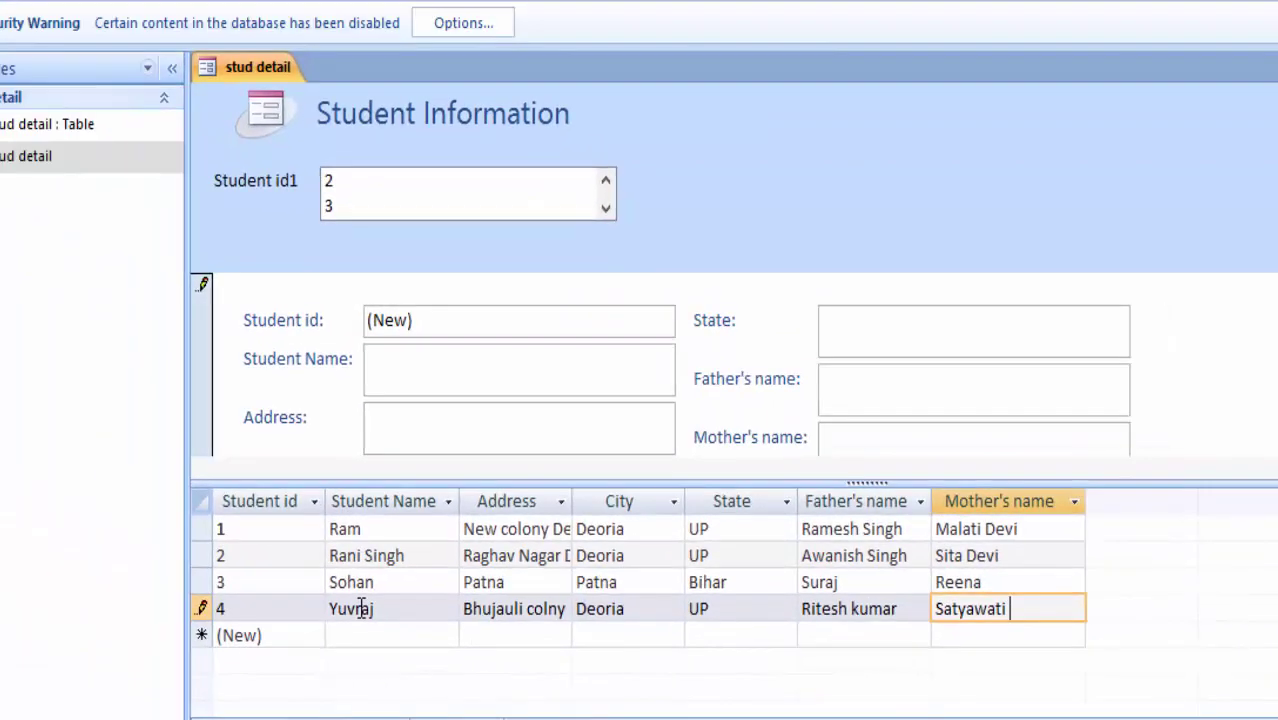
- Reload the form by switching views, then pick ids 3 and 4 from the Student id1 list
click(30, 2)
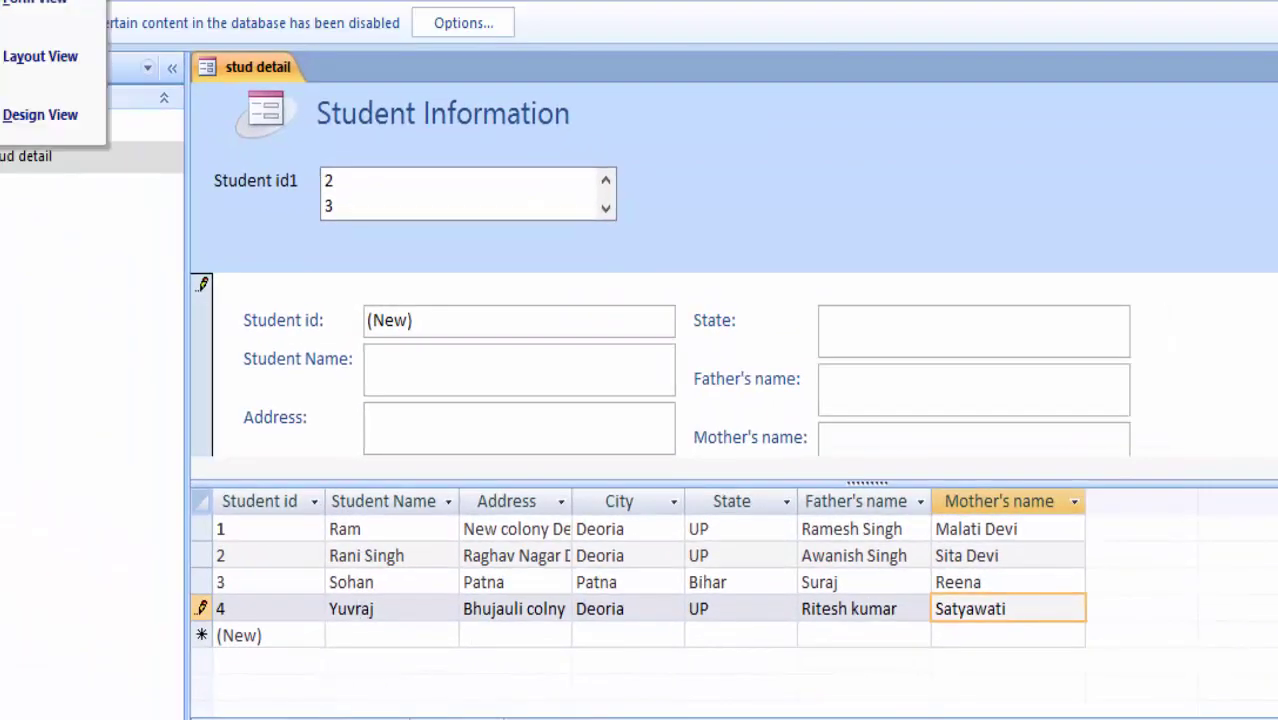
click(50, 120)
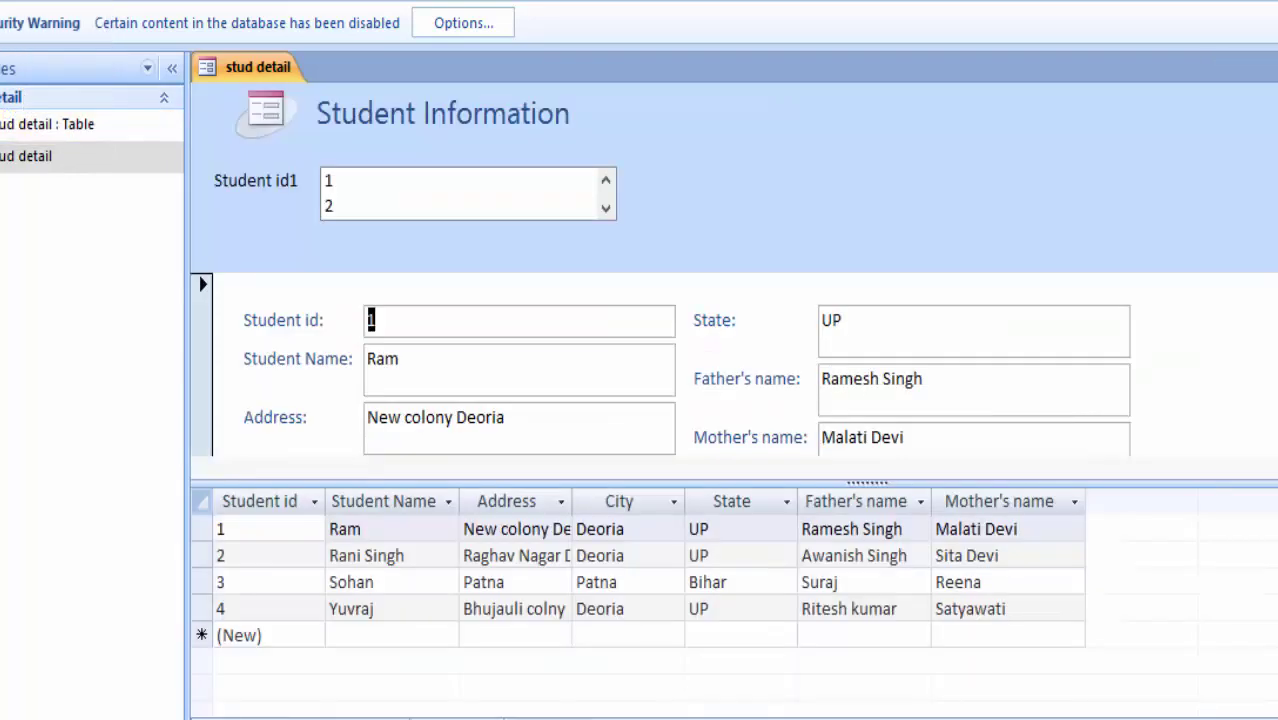
click(605, 208)
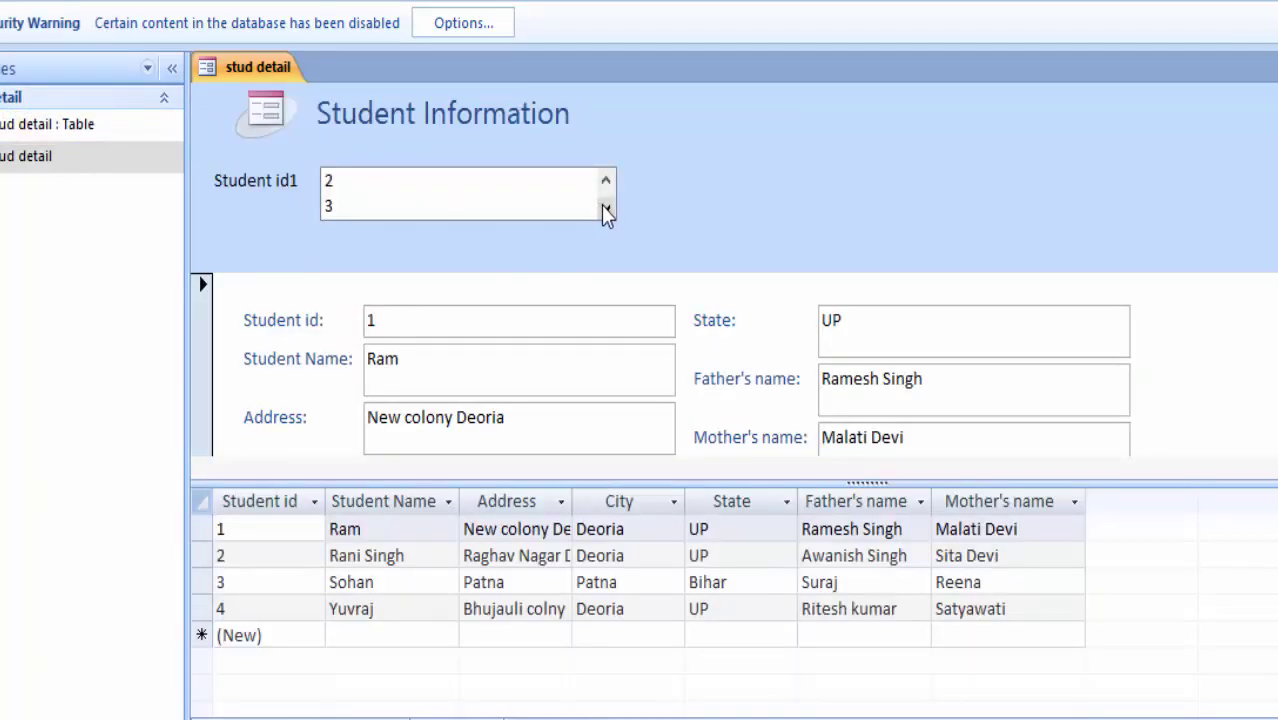
click(605, 208)
click(335, 183)
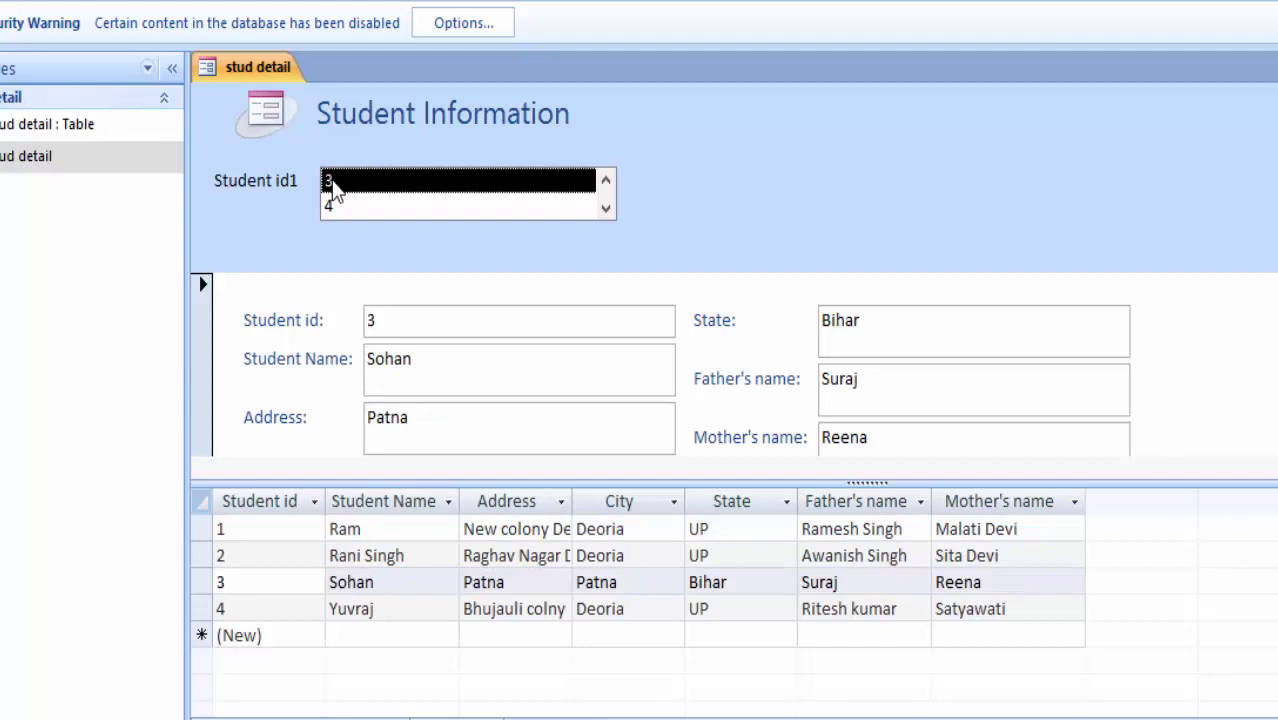
click(334, 206)
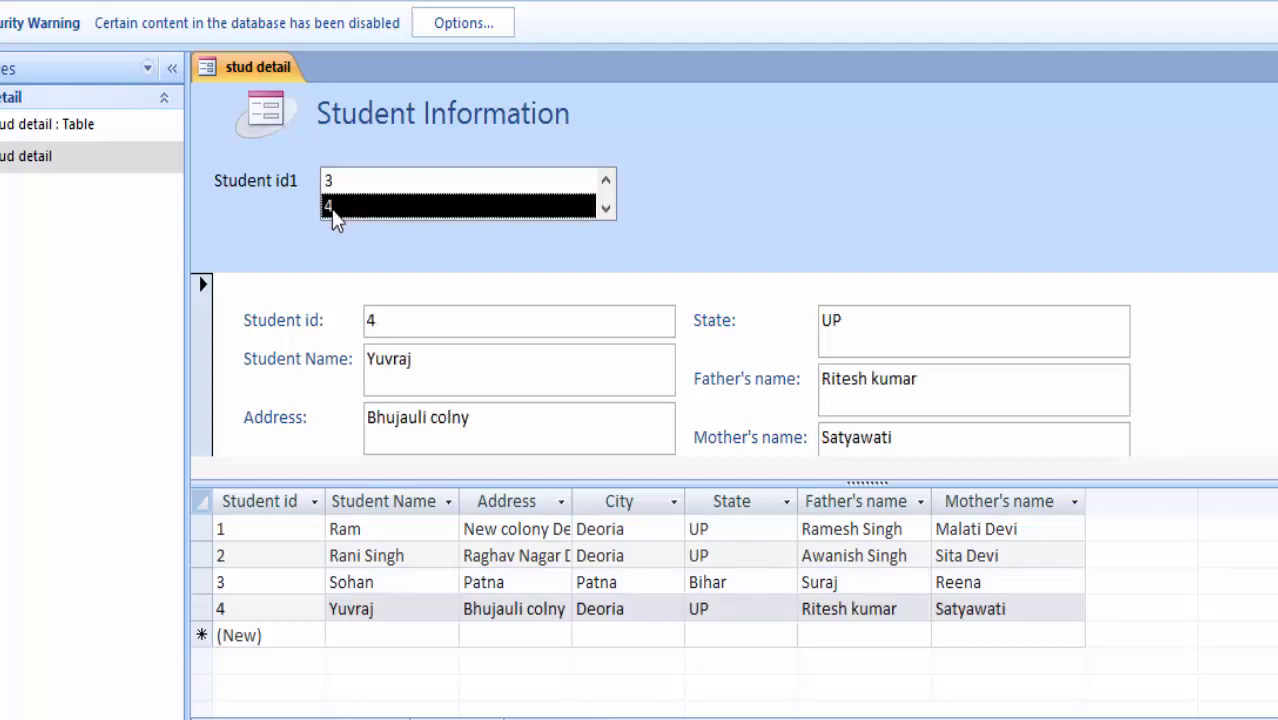